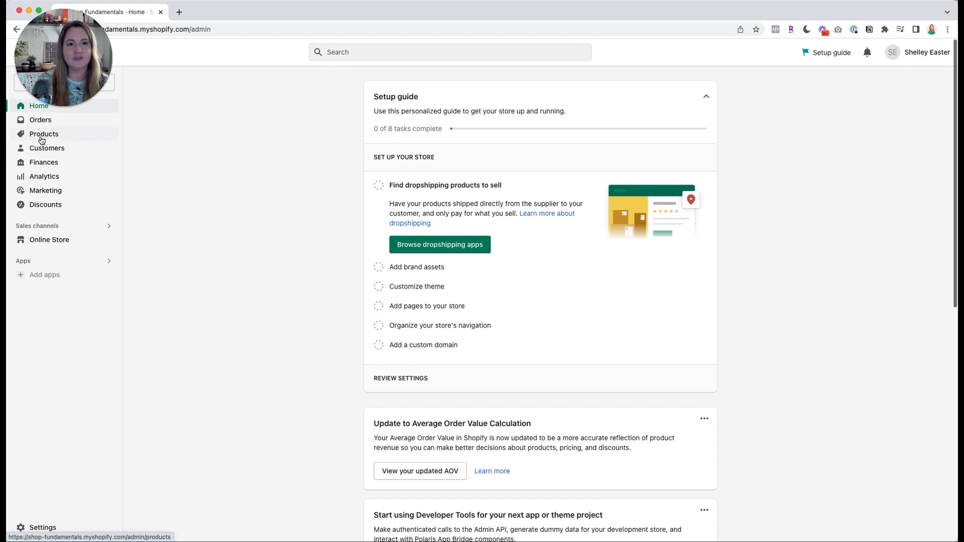
Start adding a new product to the store and title it "Focus Journal"
click(42, 136)
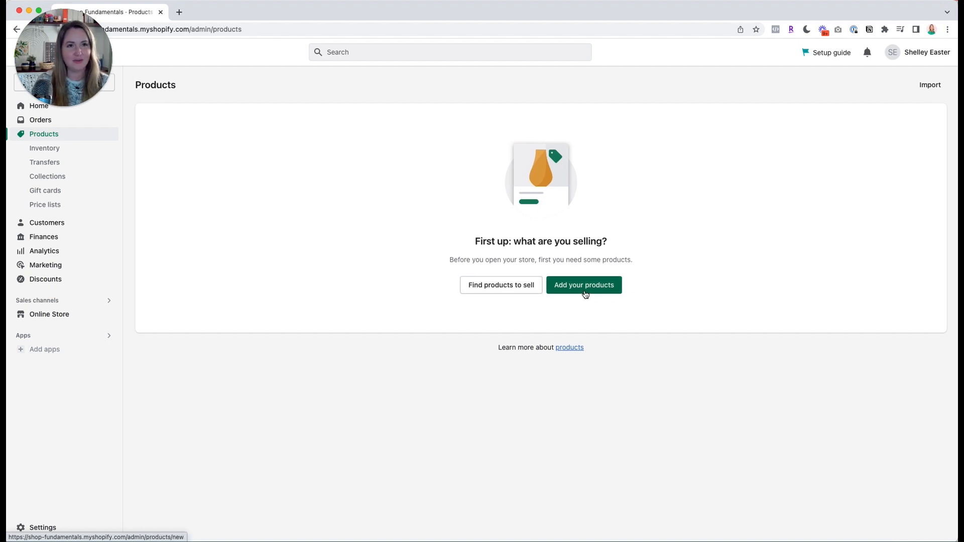
click(584, 294)
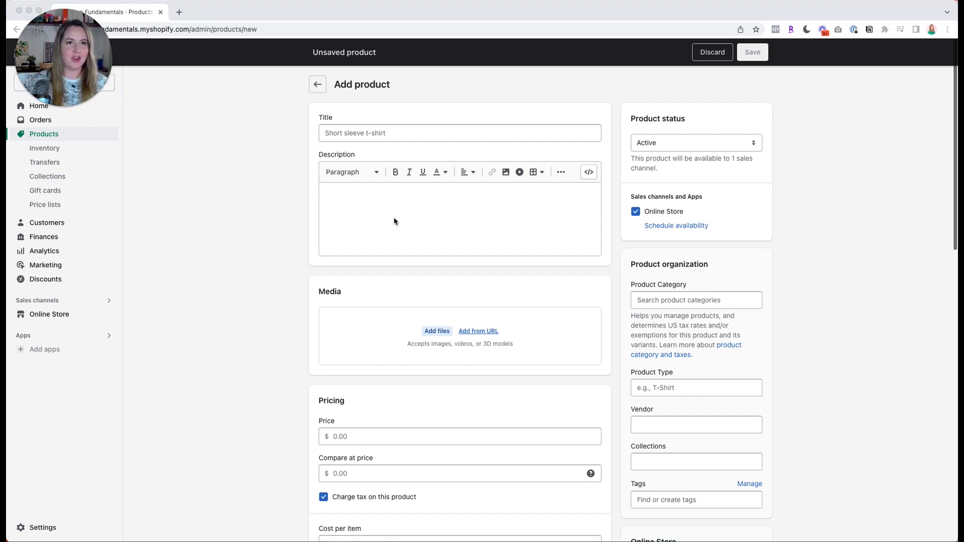
click(344, 134)
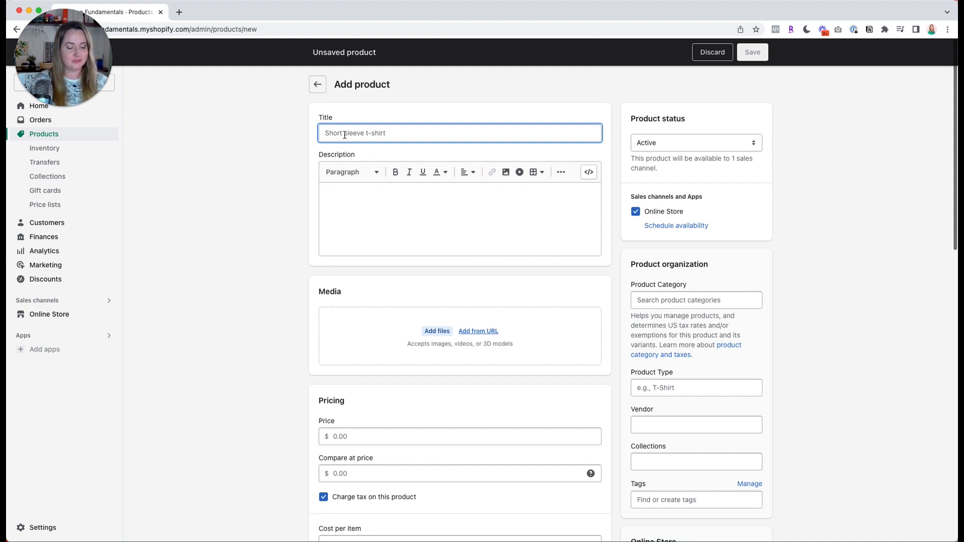
text(Focus Journal)
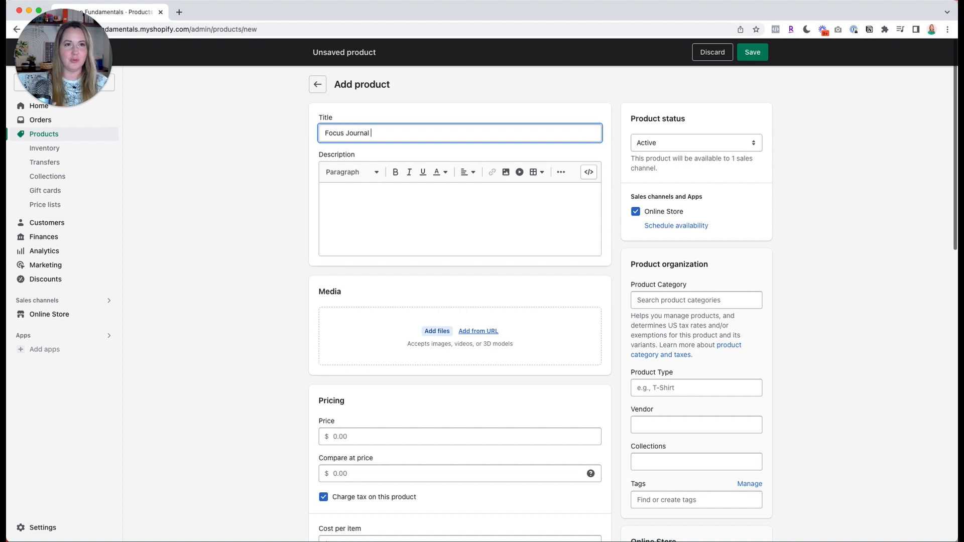
Begin the product description with "Get focused! The Focus journal will help you set your goals and meet them."
click(397, 197)
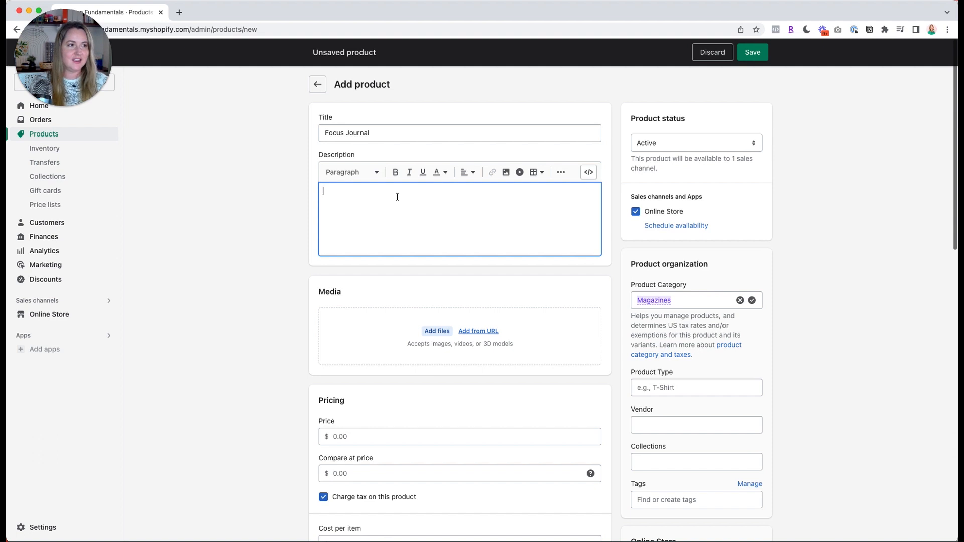
text(Get)
key(BackSpace)
key(BackSpace)
key(BackSpace)
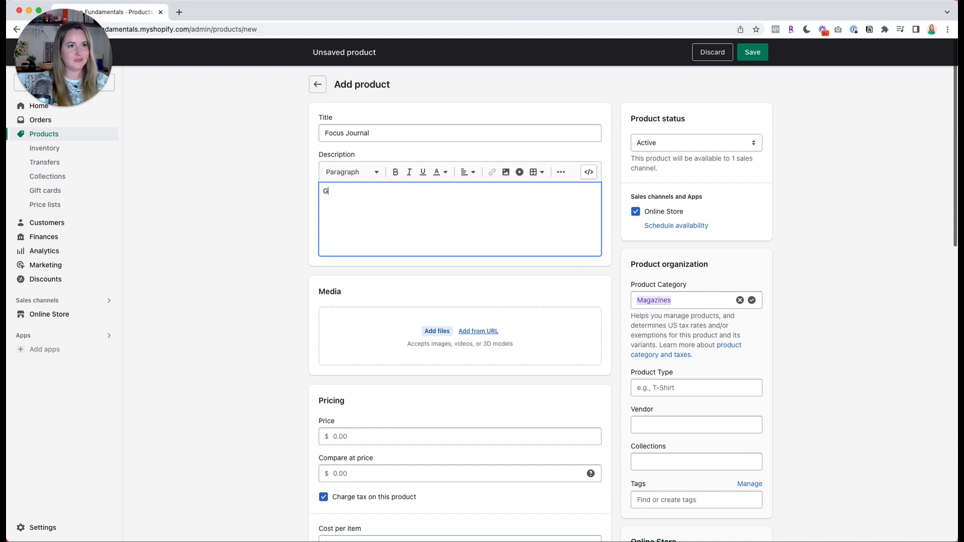
text(Get focused)
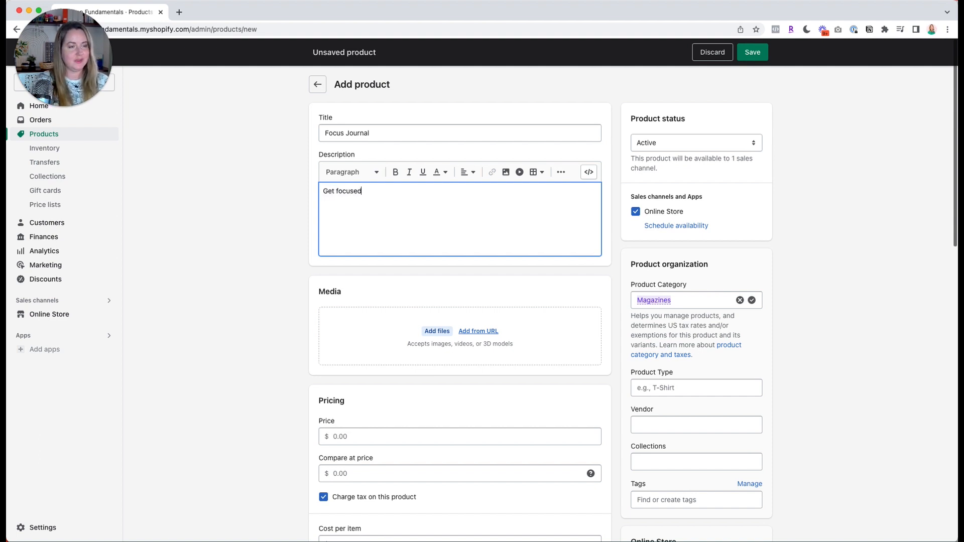
text(! The )
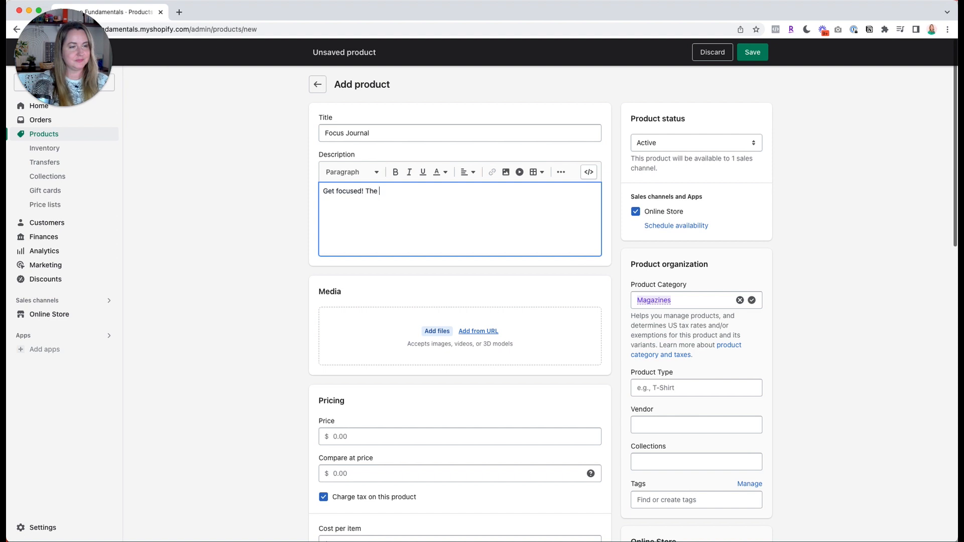
text(Focus journ)
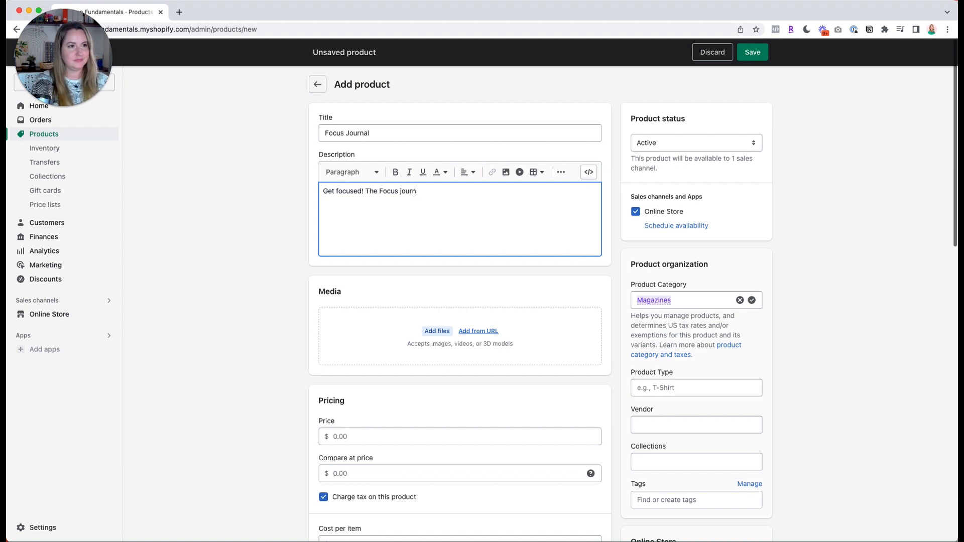
text(al will help you set your goal)
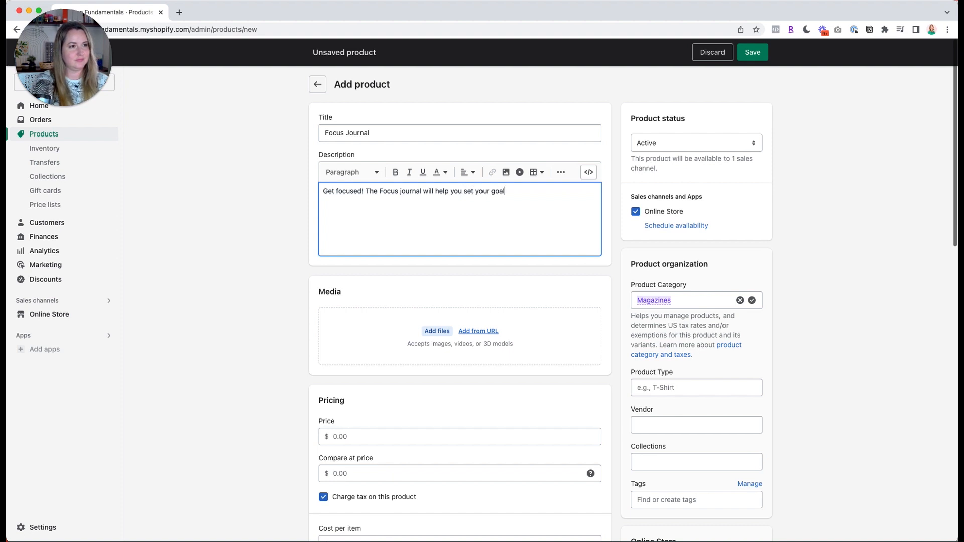
text(s and meet them.)
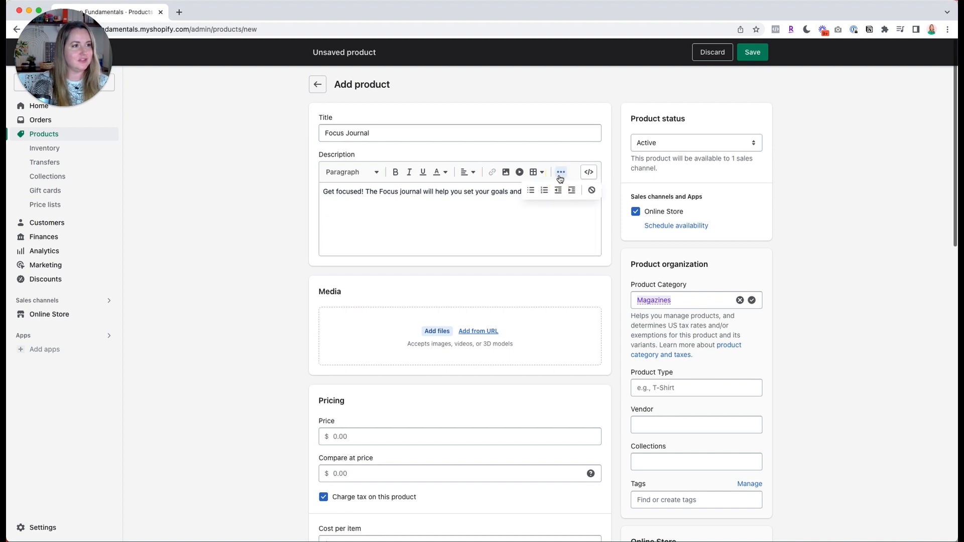
Start a bulleted list below the description's opening sentence with the items "For the year 2023" and "Pink cover"
click(530, 192)
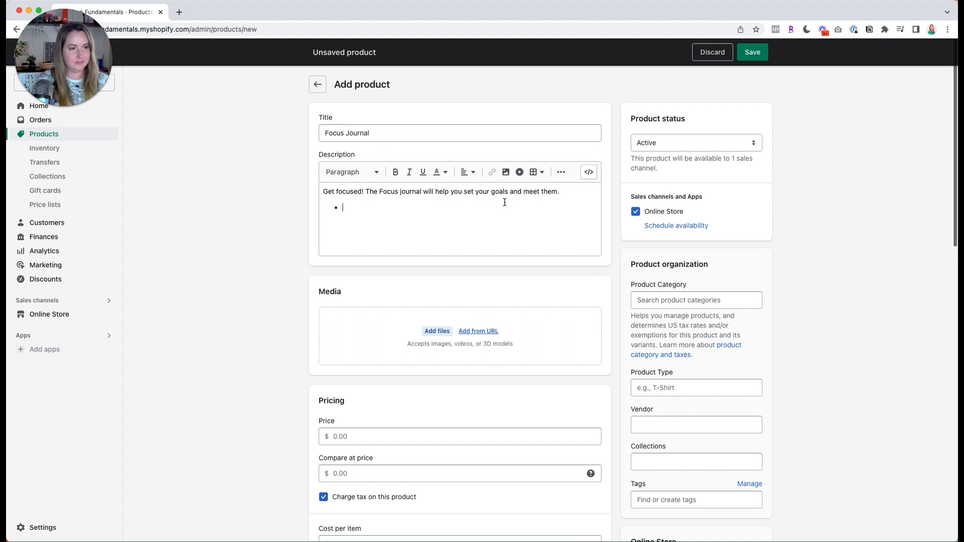
text(For the year 2023 )
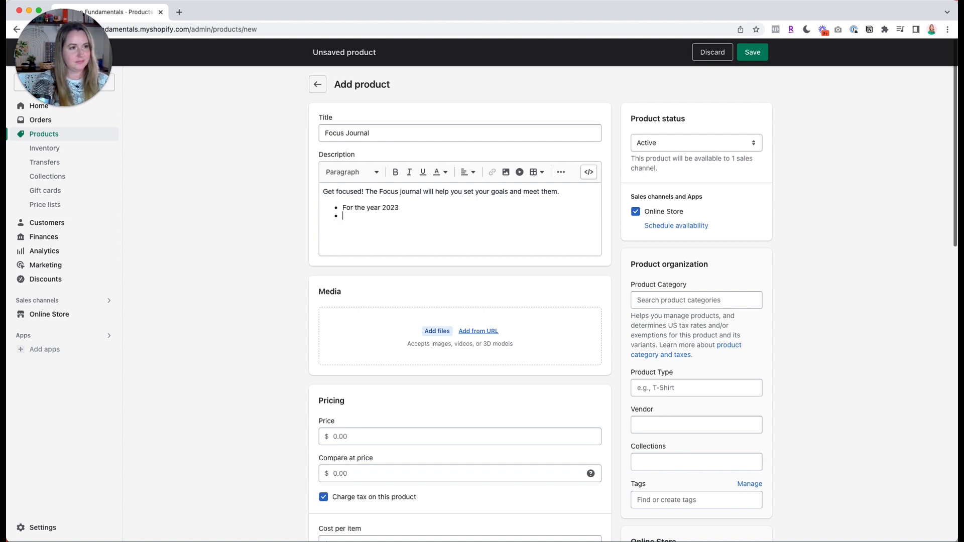
text(P)
key(BackSpace)
text(Pink cover)
Add two more bullets to the description list: 8.5"x 11" and "Heavy, fine paper"
key(Return)
text(8.5)
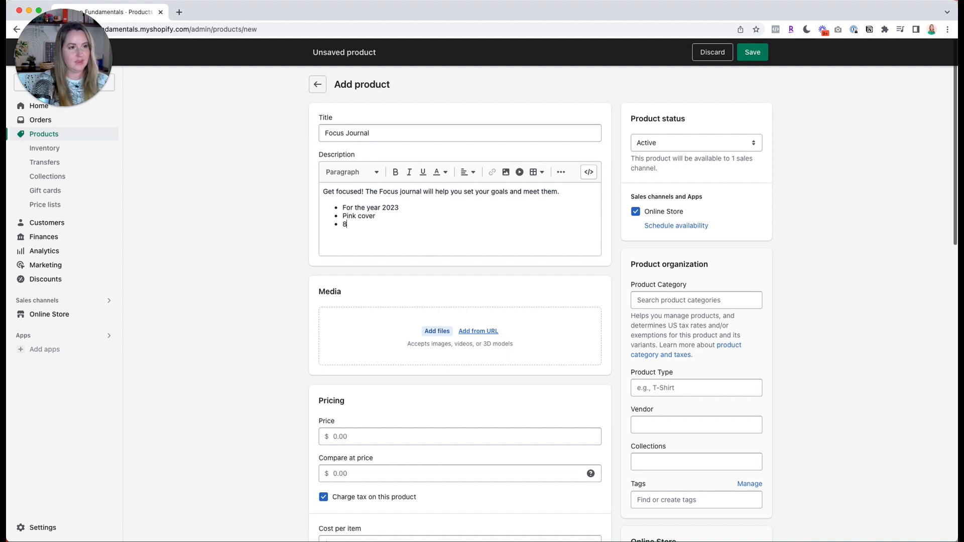
key(BackSpace)
key(BackSpace)
text(.)
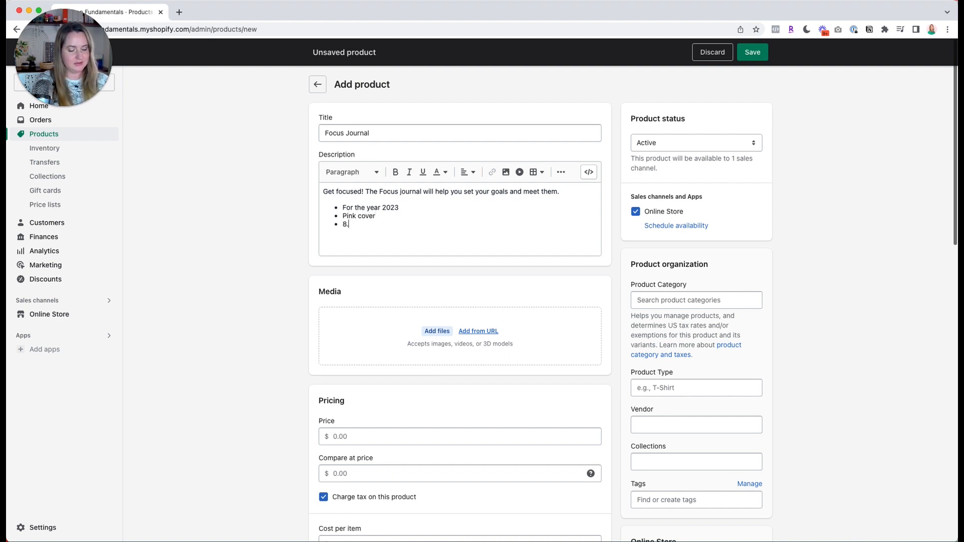
text(5"x11")
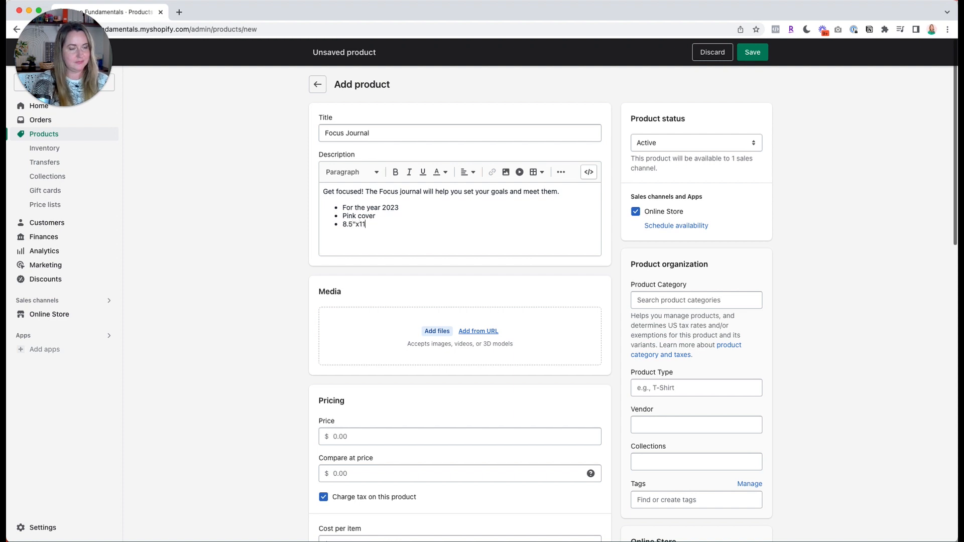
click(359, 224)
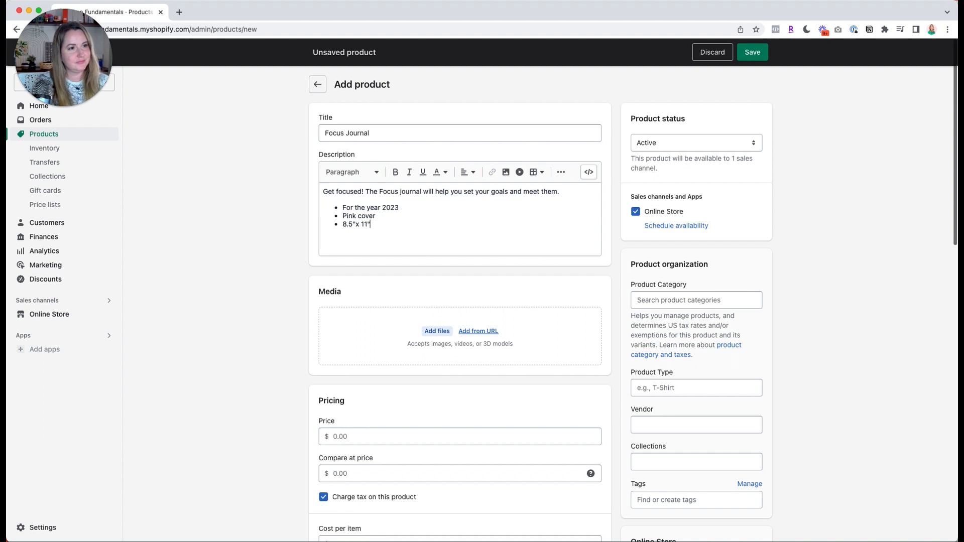
key(End)
key(Return)
text(Heavy, fine p)
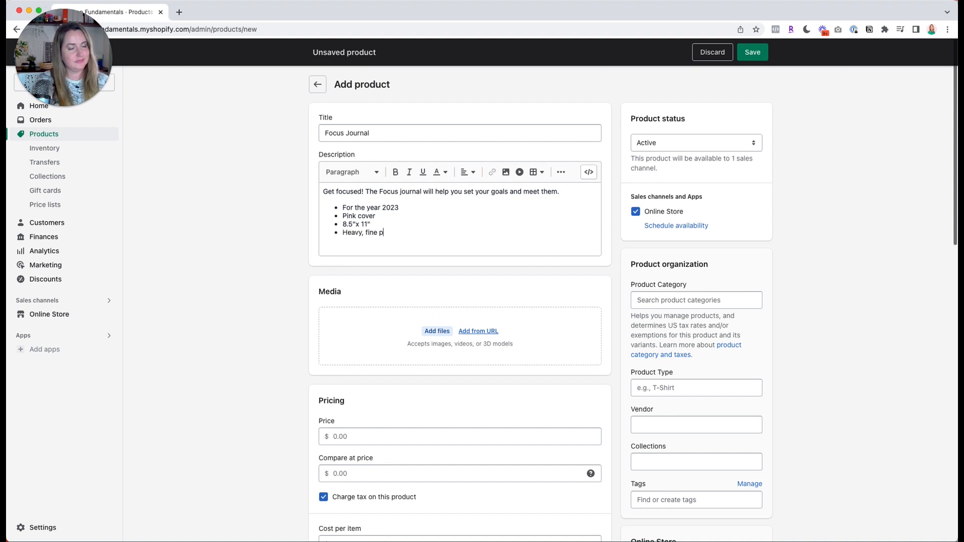
text(apeer)
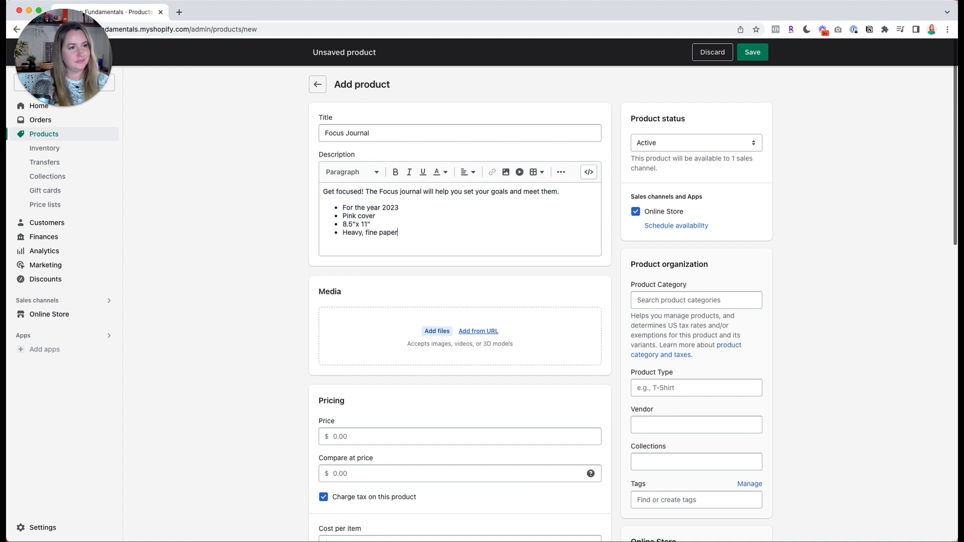
End the bulleted list and add the closing paragraph "Pages are undated so you can fill out for your own needs."
key(Return)
key(Return)
text(Pages are undated )
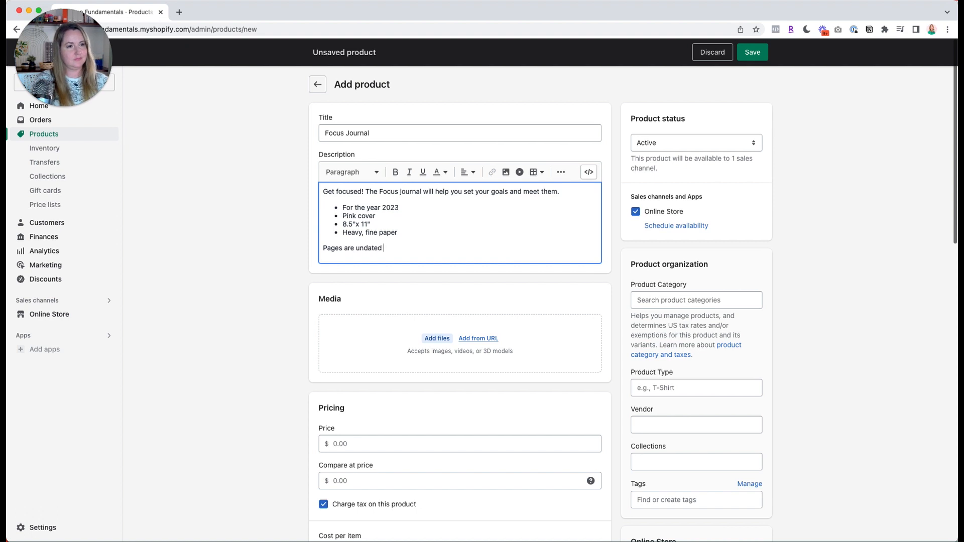
text(so you can fill out )
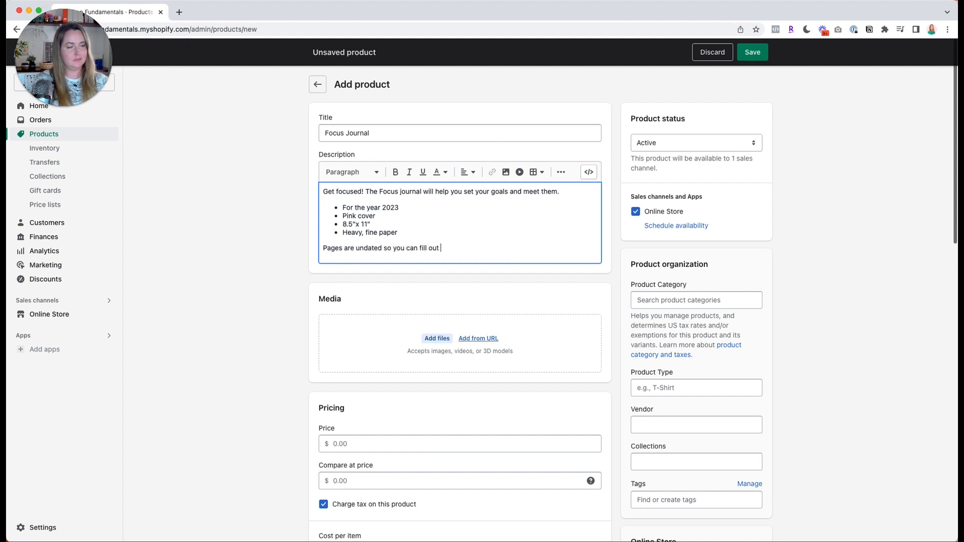
text(for your own needs.)
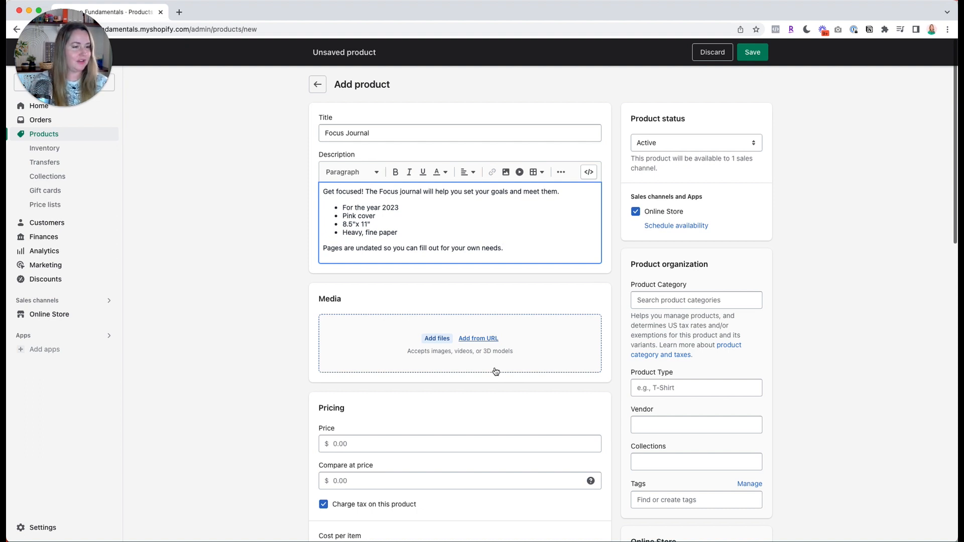
Upload the five covene unsplash JPG images from the Finder folder "1 - Getting Started and Adding a Product" to the product's media
click(221, 541)
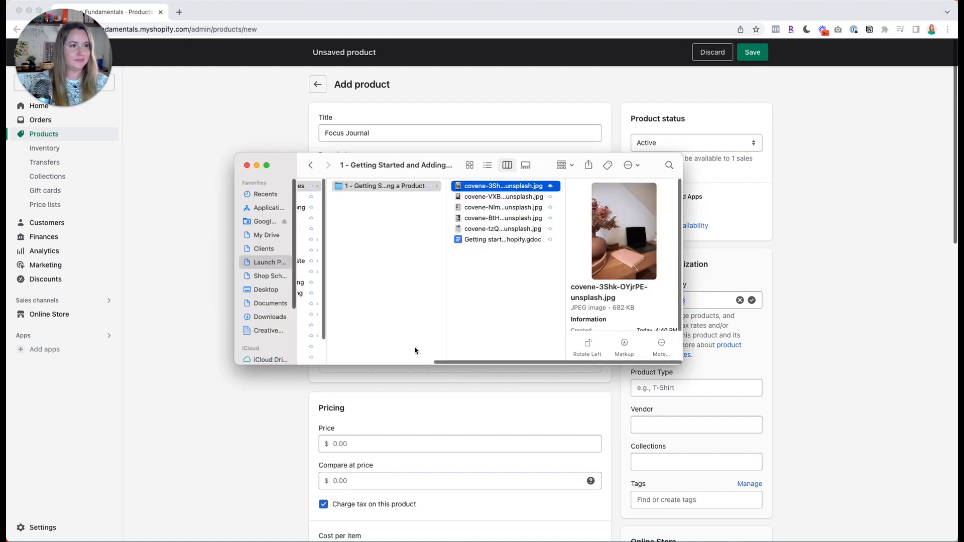
drag(377, 156, 207, 95)
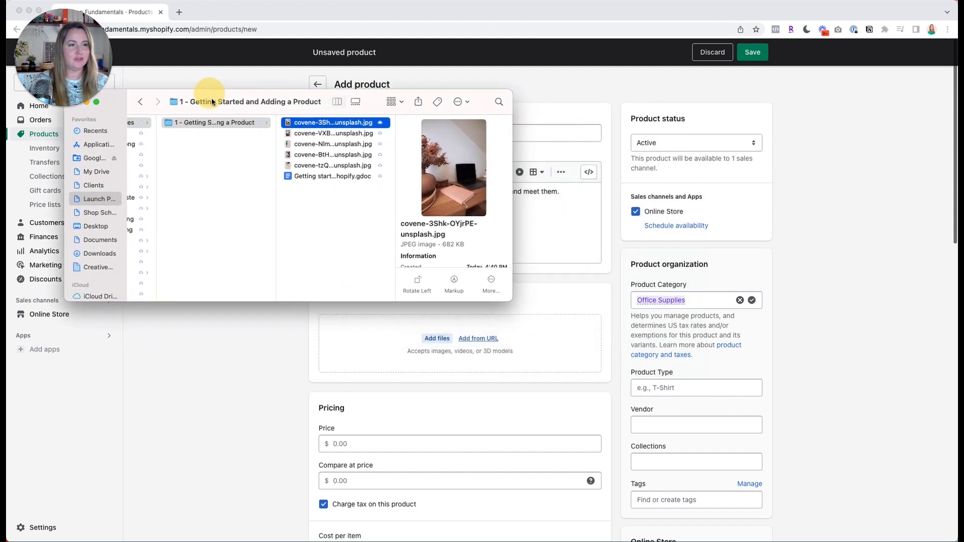
shift+click(319, 166)
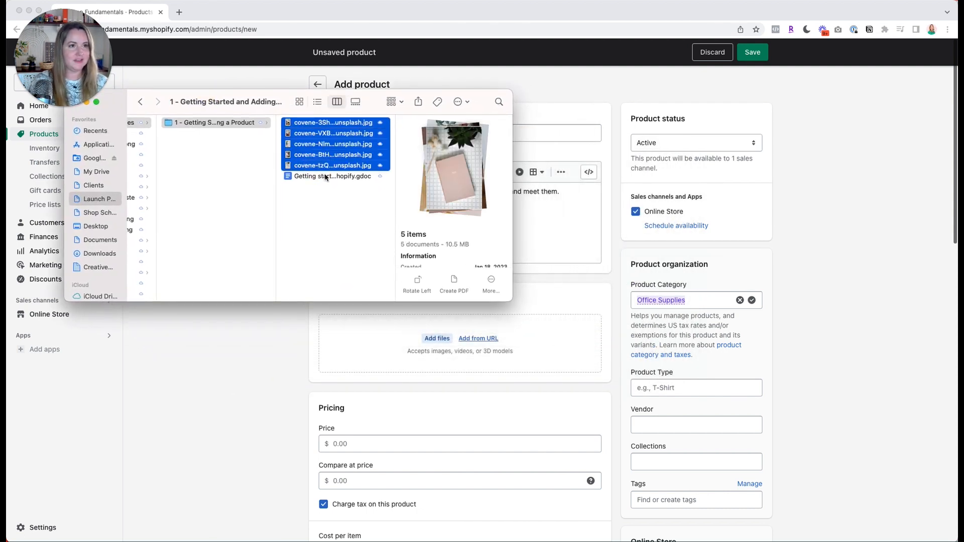
drag(327, 165, 399, 349)
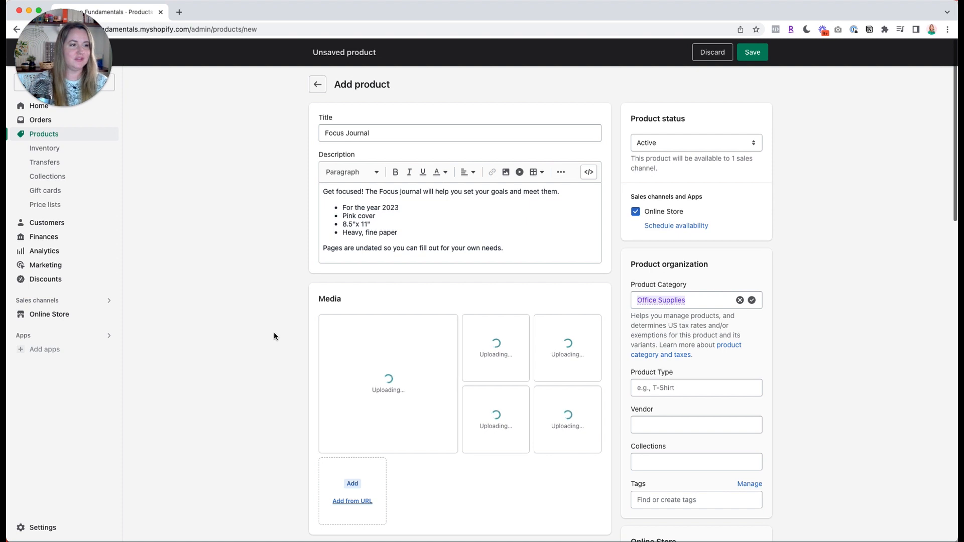
Move the image of the closed pink journal beside the plant to the first media position and save the product
scroll(274, 335, down, 2)
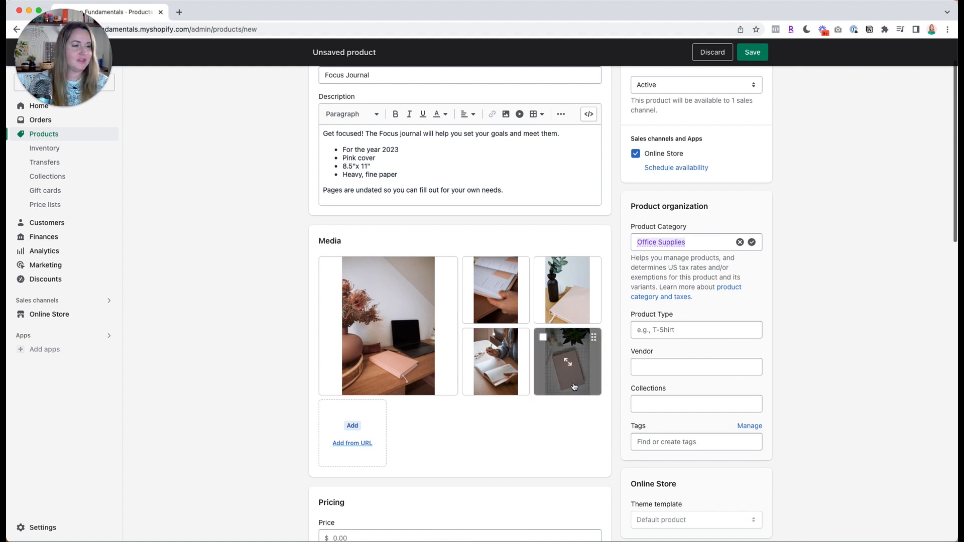
drag(575, 385, 395, 352)
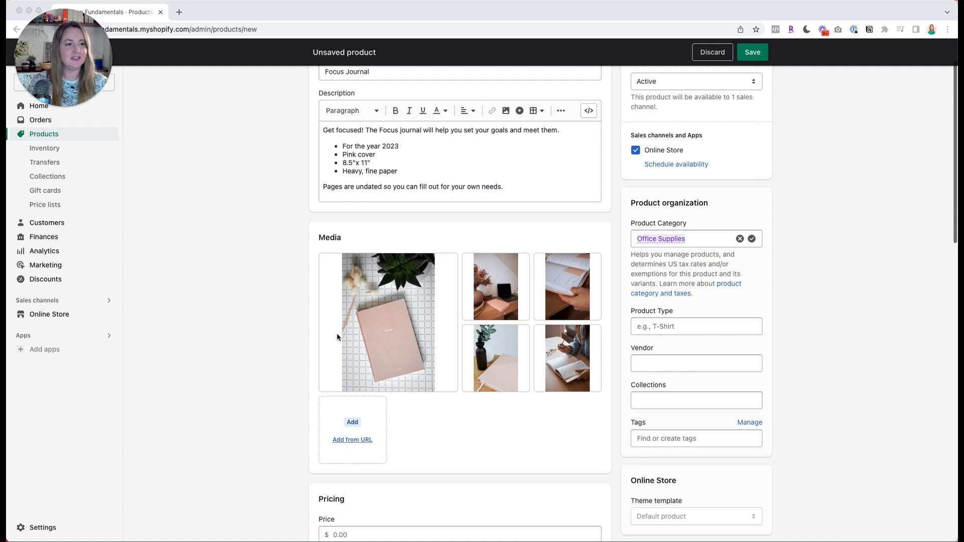
mouse_move(382, 345)
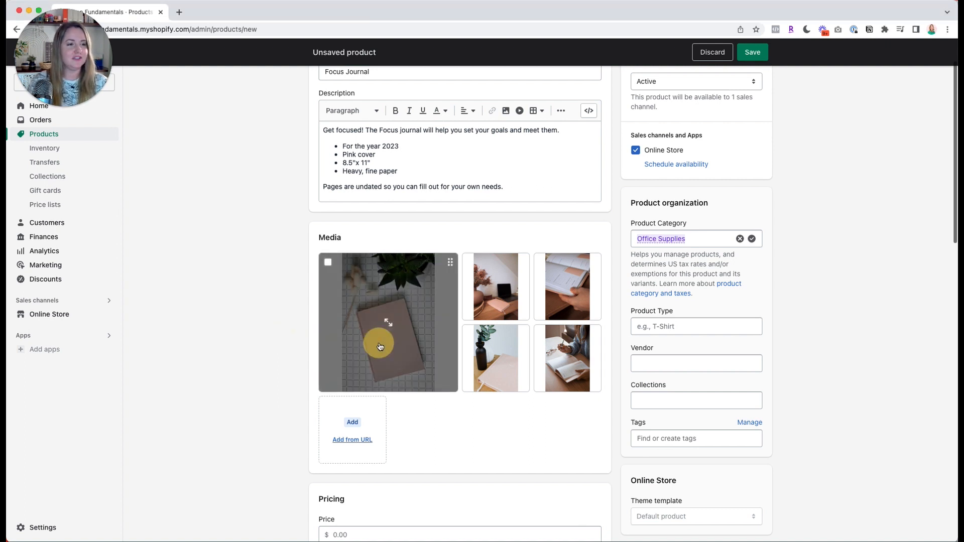
click(752, 58)
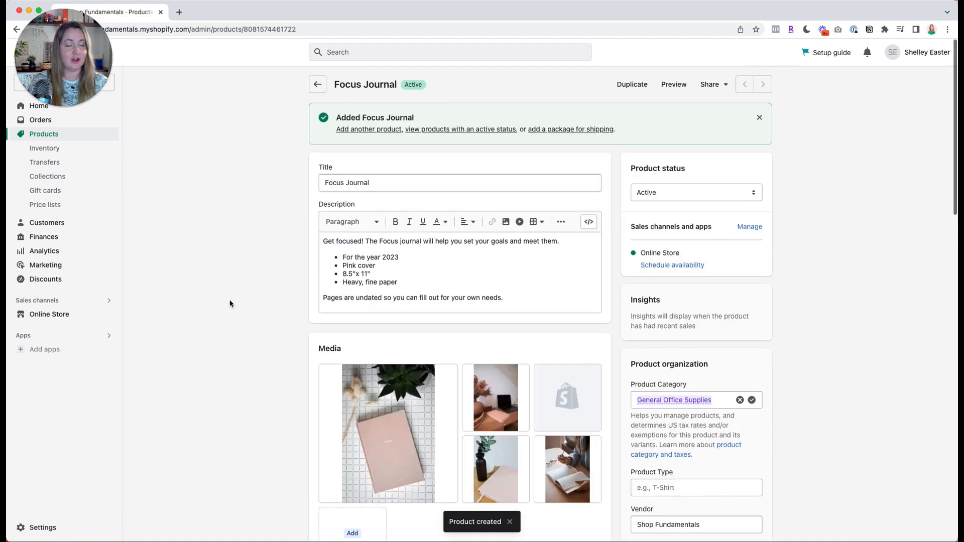
Open the first media image of the closed pink journal and enter the alt text 'Pink hard cover journal with "Focus" on the front.'
scroll(229, 303, down, 3)
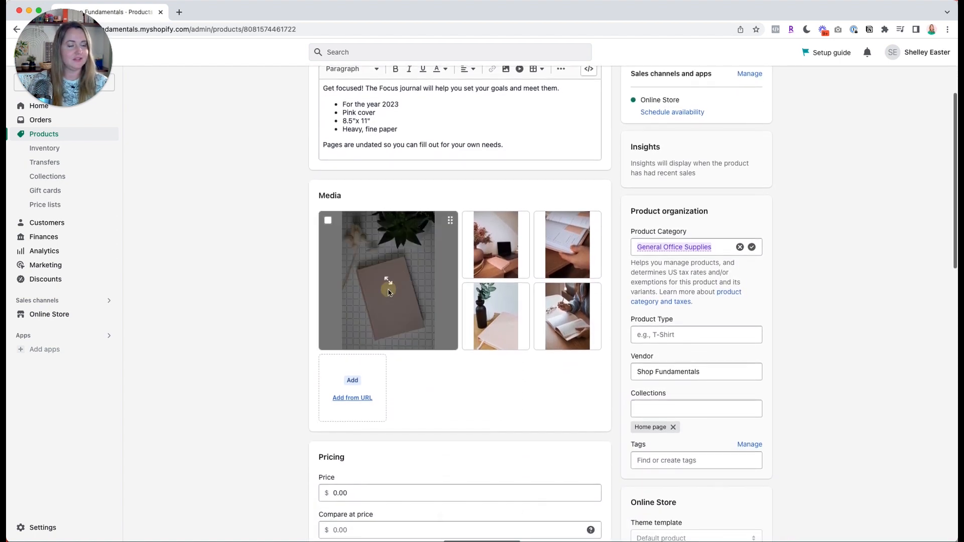
click(388, 292)
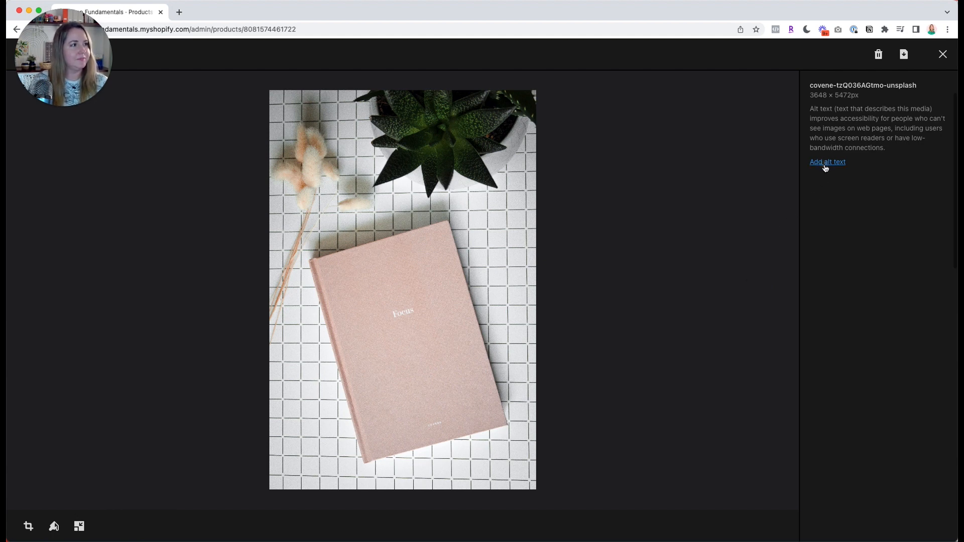
click(825, 167)
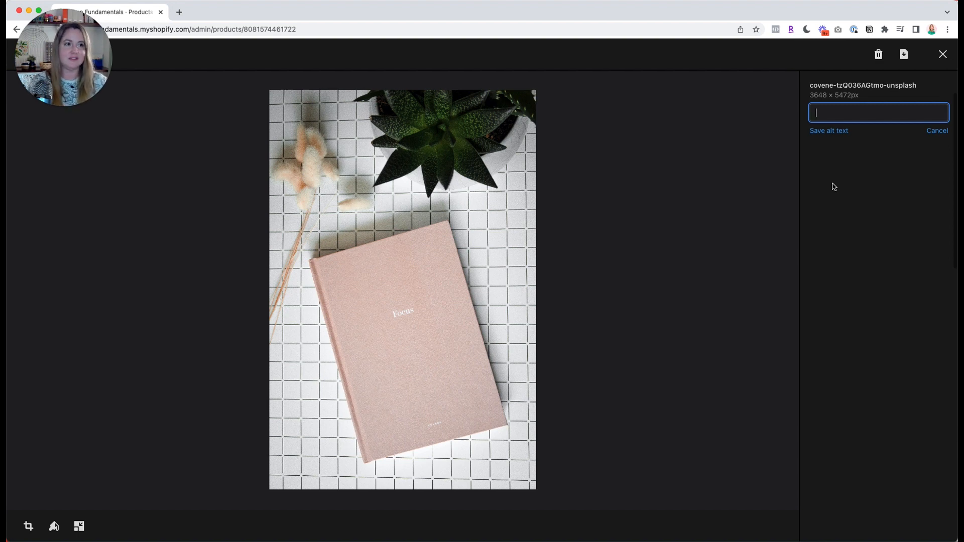
text(Pink)
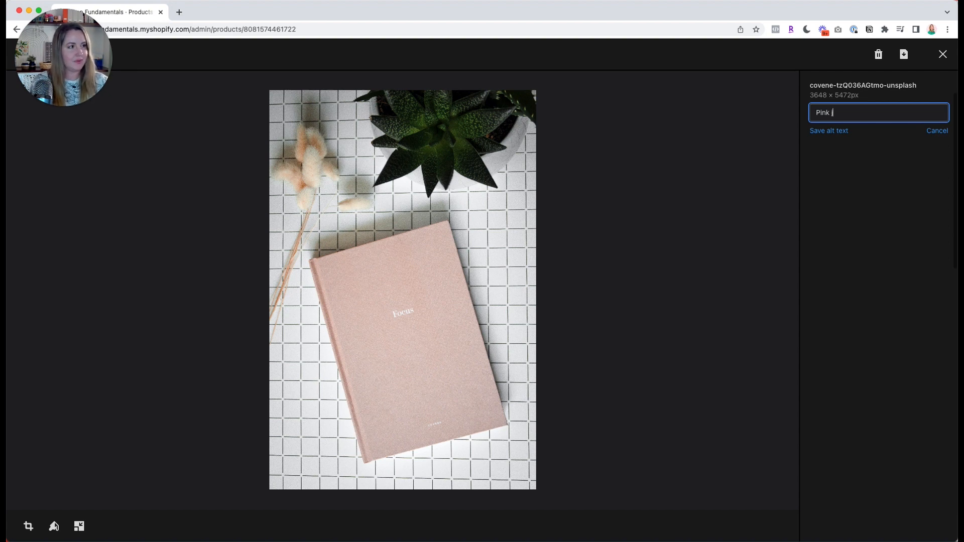
text(hard cover journal with "Foc)
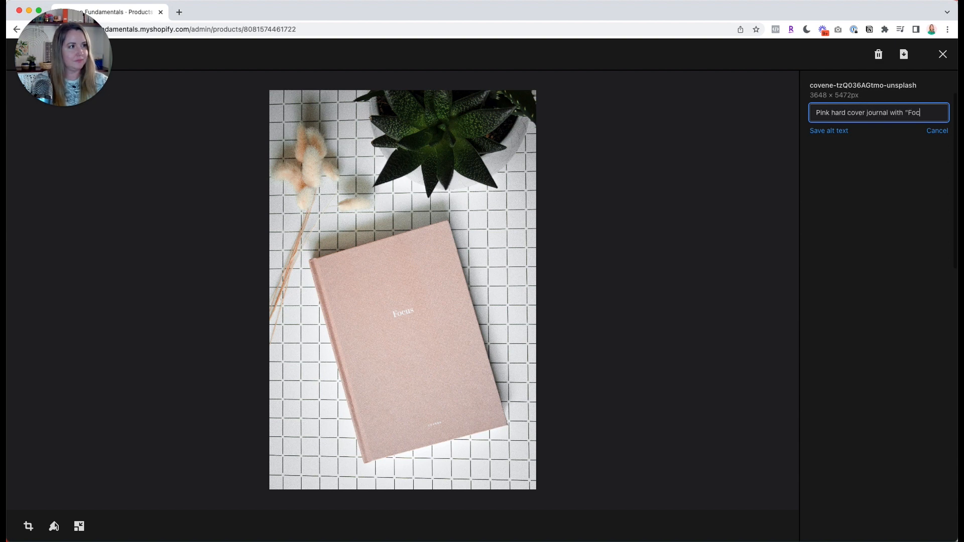
text(us" written)
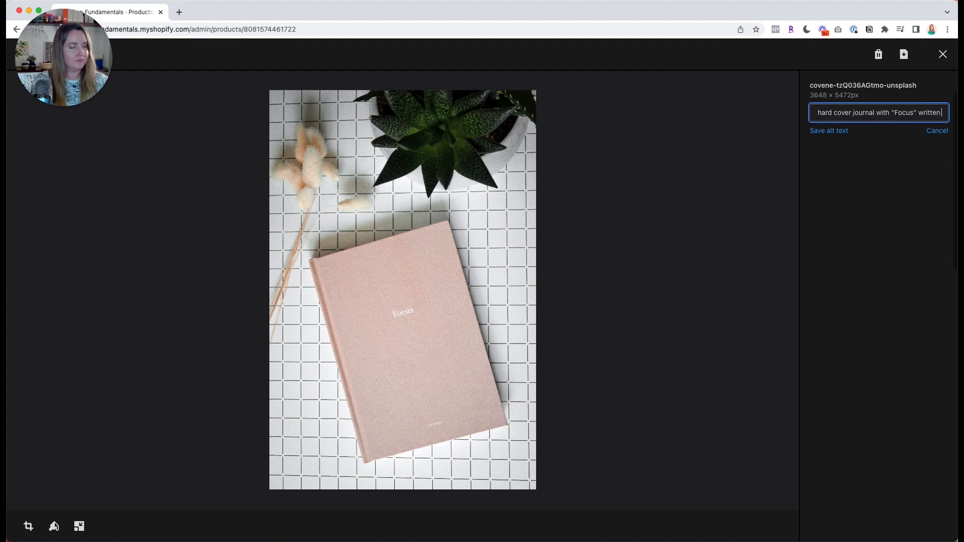
key(BackSpace)
key(BackSpace)
key(BackSpace)
key(BackSpace)
key(BackSpace)
key(BackSpace)
key(BackSpace)
text(on the)
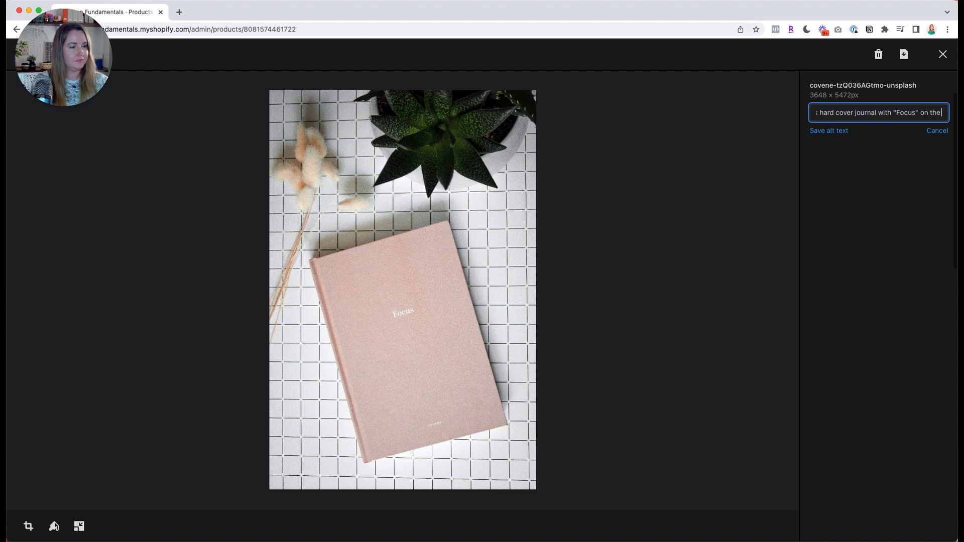
text( front.)
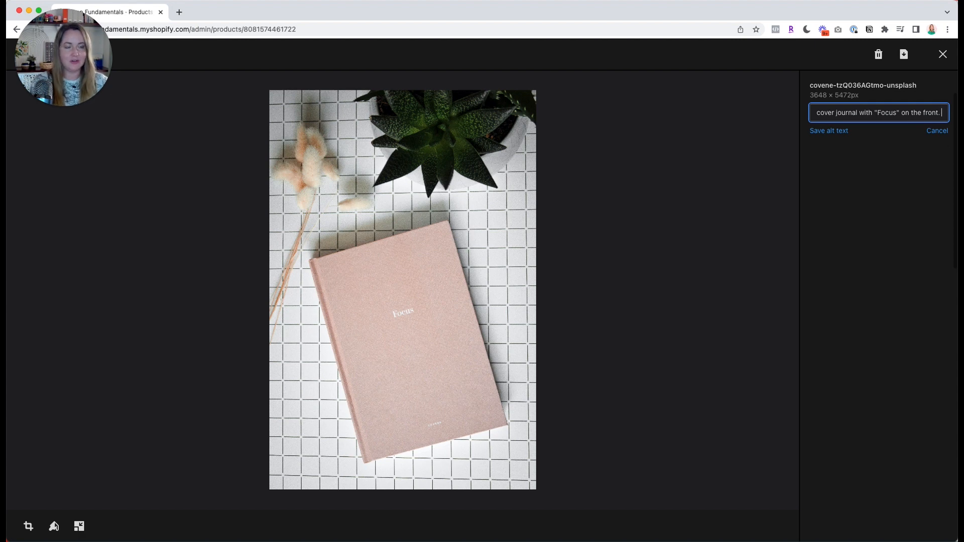
Extend the first image's alt text with "On a checkered background next to a plant pot" and save it
text( On a che)
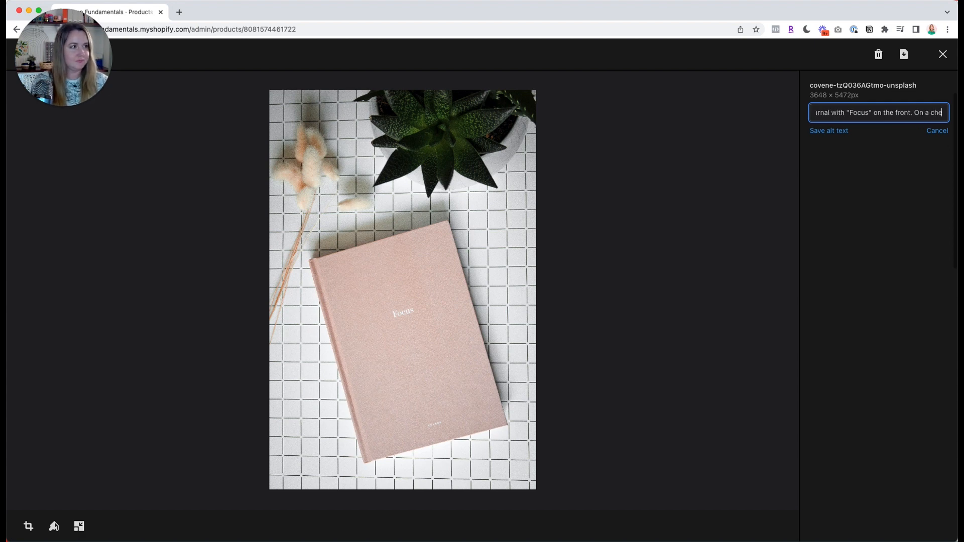
text(ckered back)
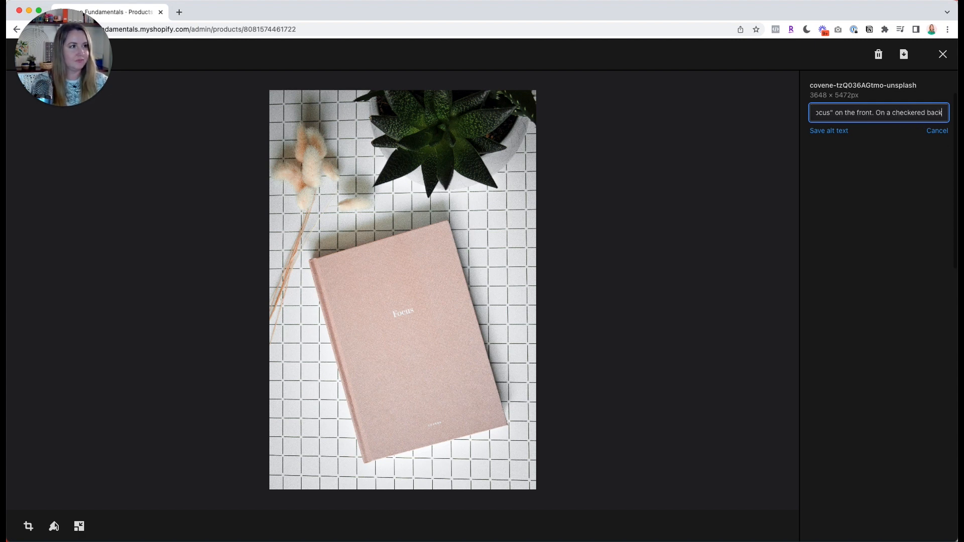
text(ground next to a plant pot a)
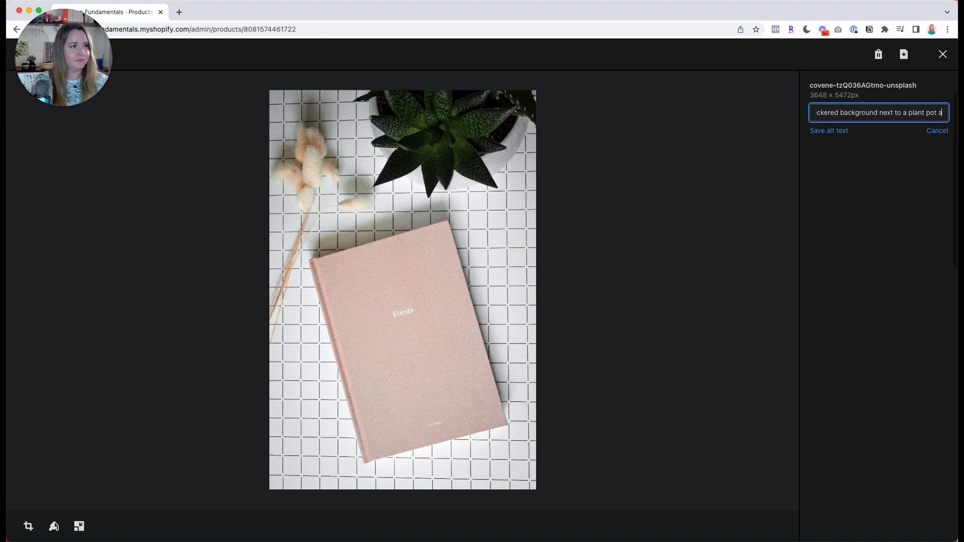
key(BackSpace)
key(BackSpace)
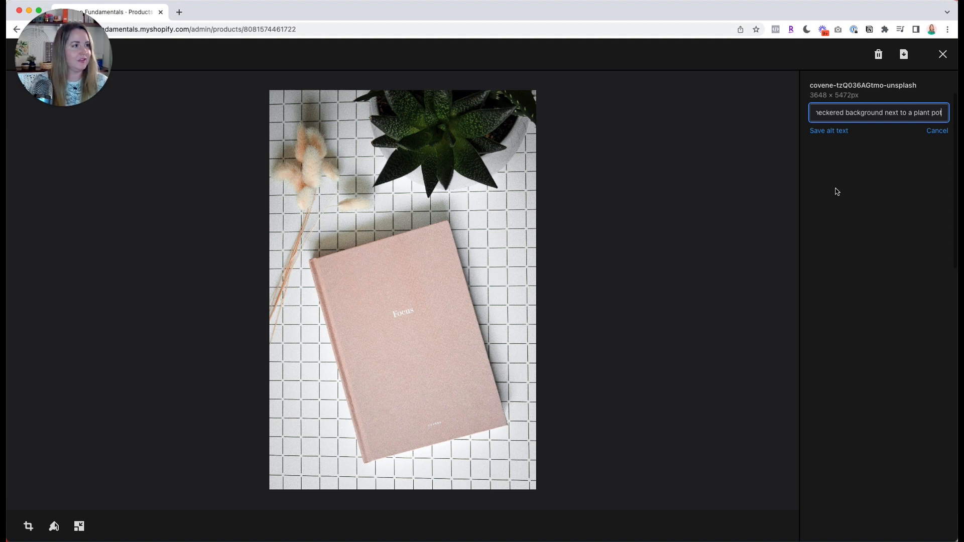
click(835, 132)
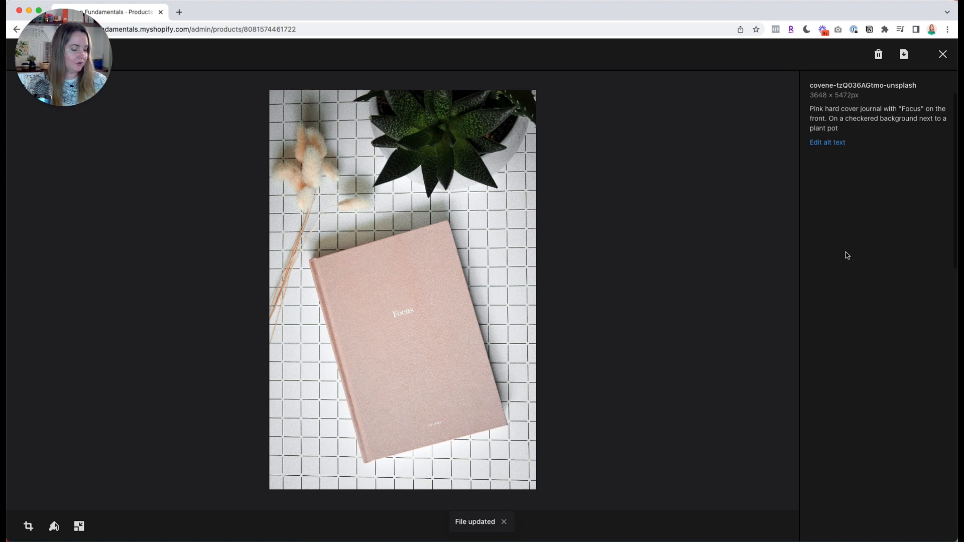
Give the second image, showing the journal and laptop, the alt text "Pink hardcover journal on a wood desk next to a laptop" and save it
key(Right)
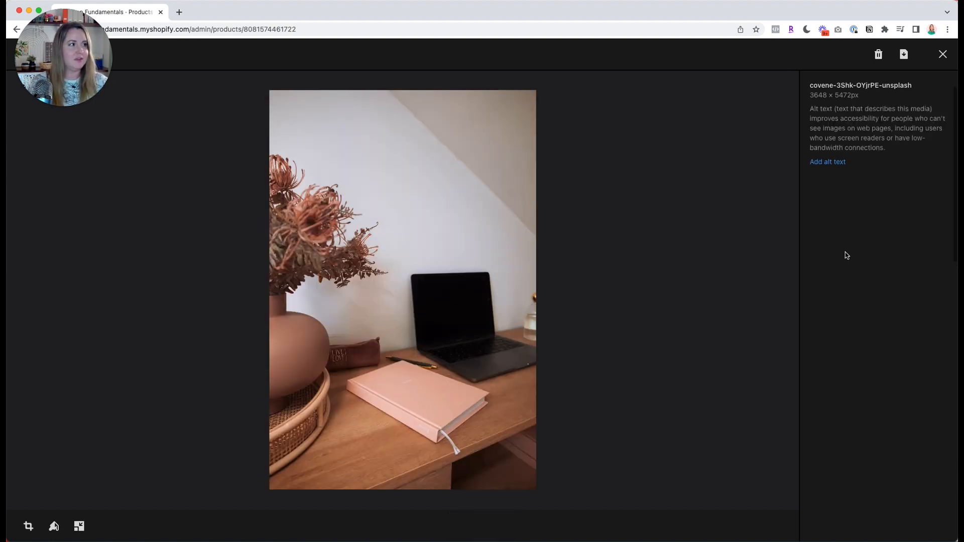
click(834, 167)
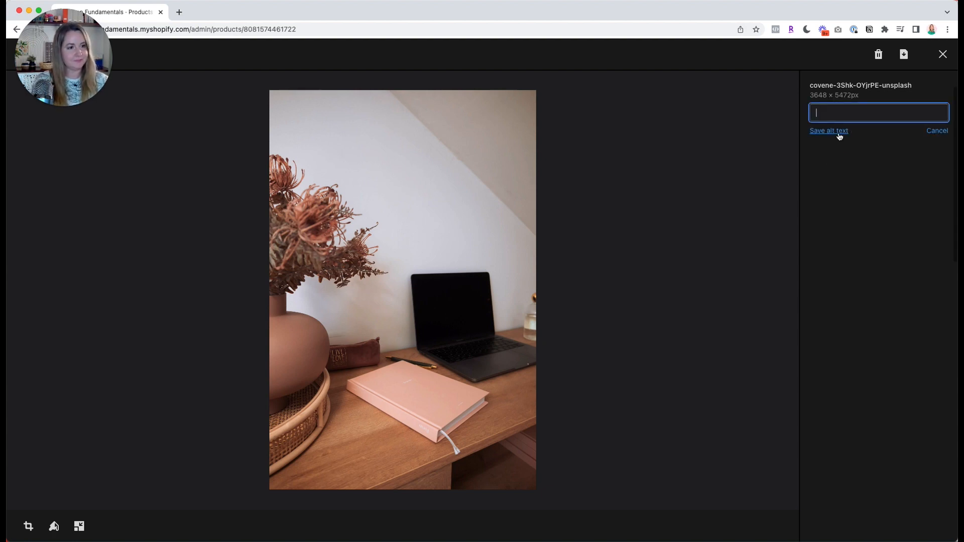
text(Pink hardcov)
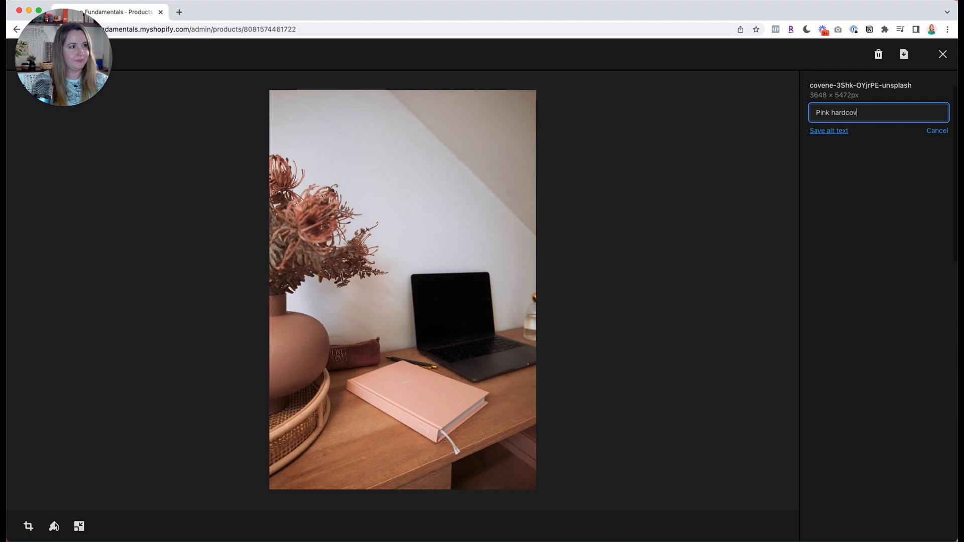
text(er journal on a wood desk ne)
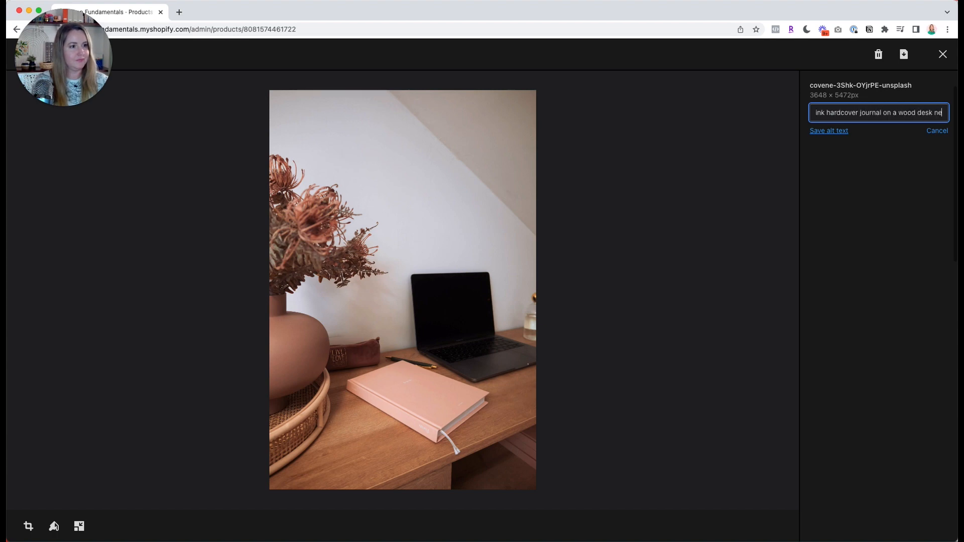
text(xt to a laptop)
click(829, 132)
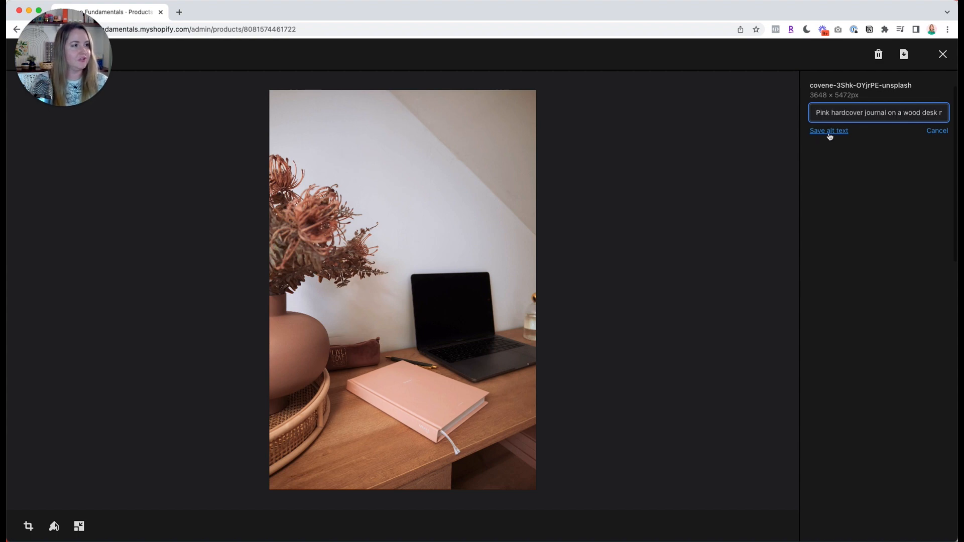
Add and save the alt text "Person's hand opening journal with page details" for the third image, the close-up of the open journal
key(Right)
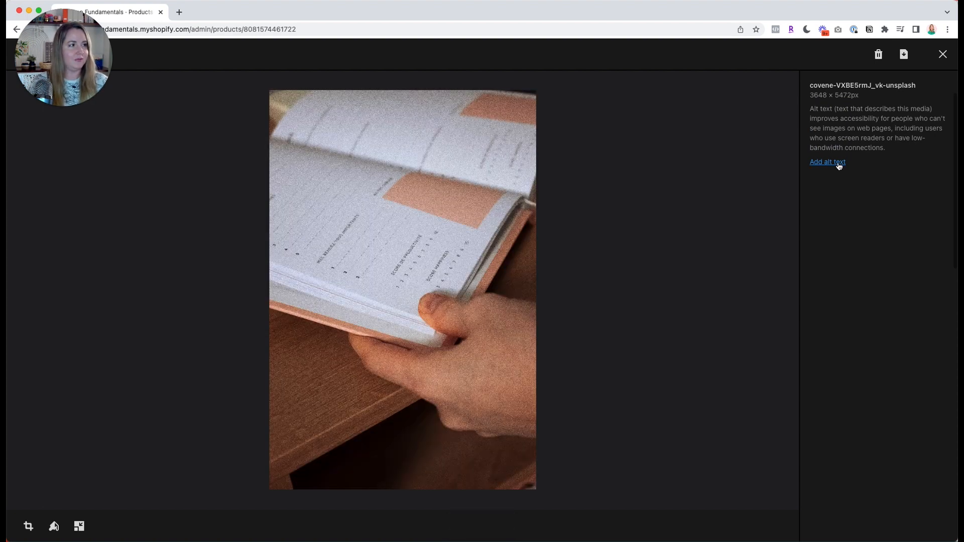
click(835, 164)
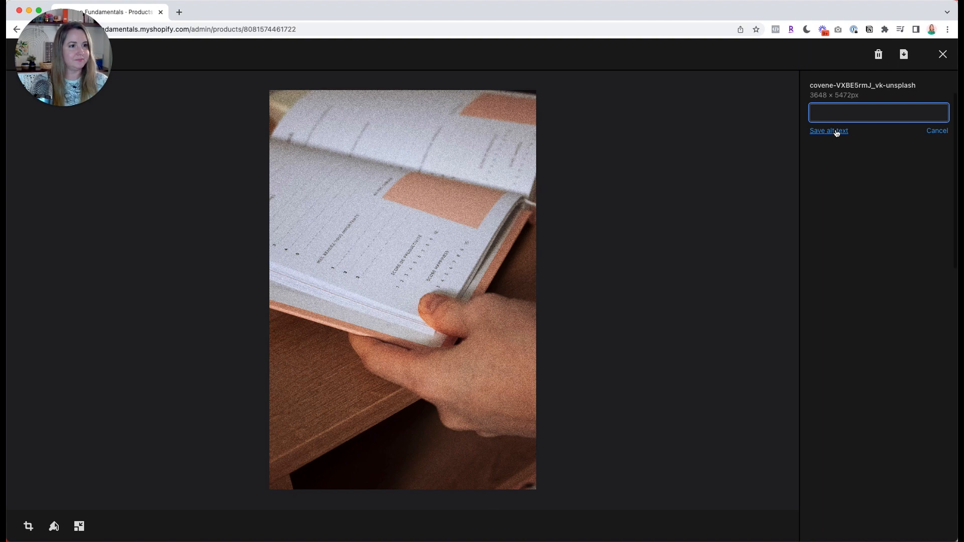
text(Person)
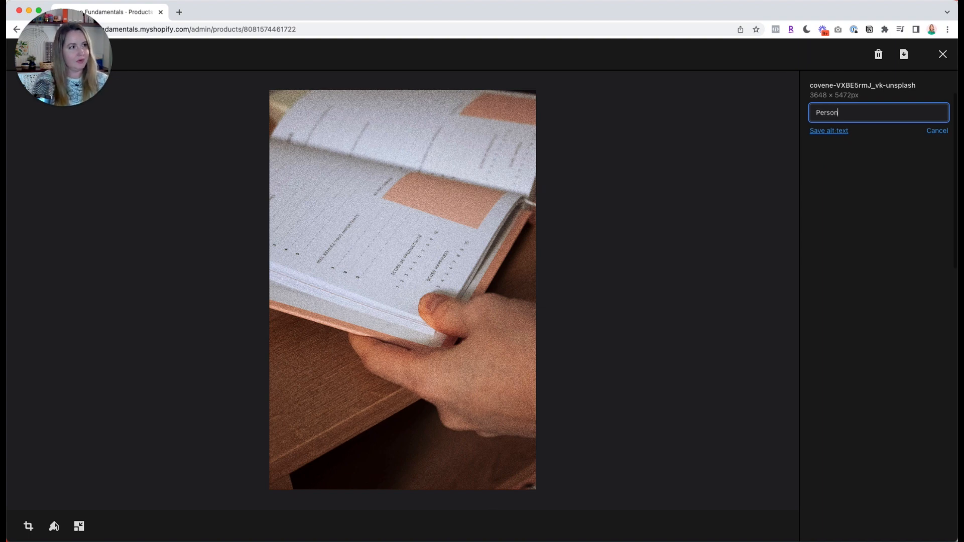
text('s hand opening )
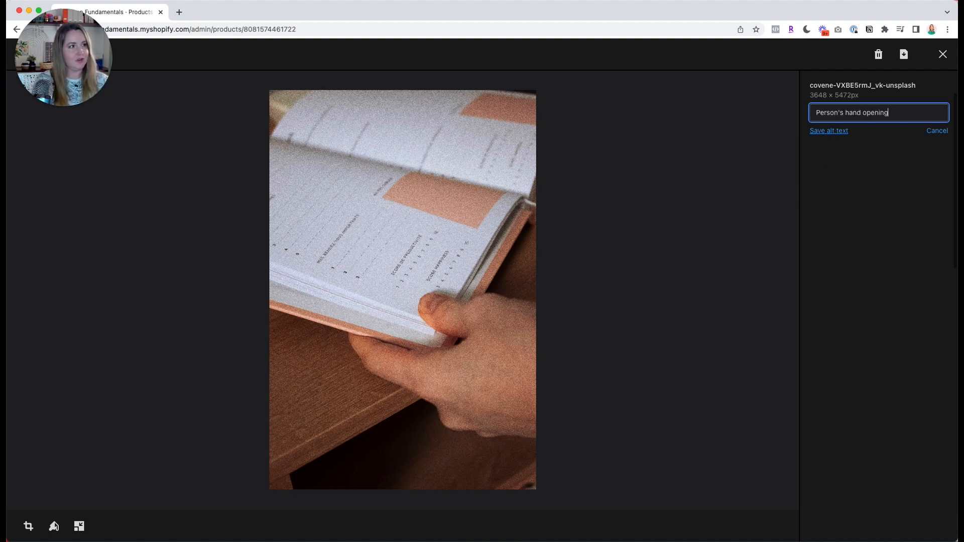
text(journal with pag)
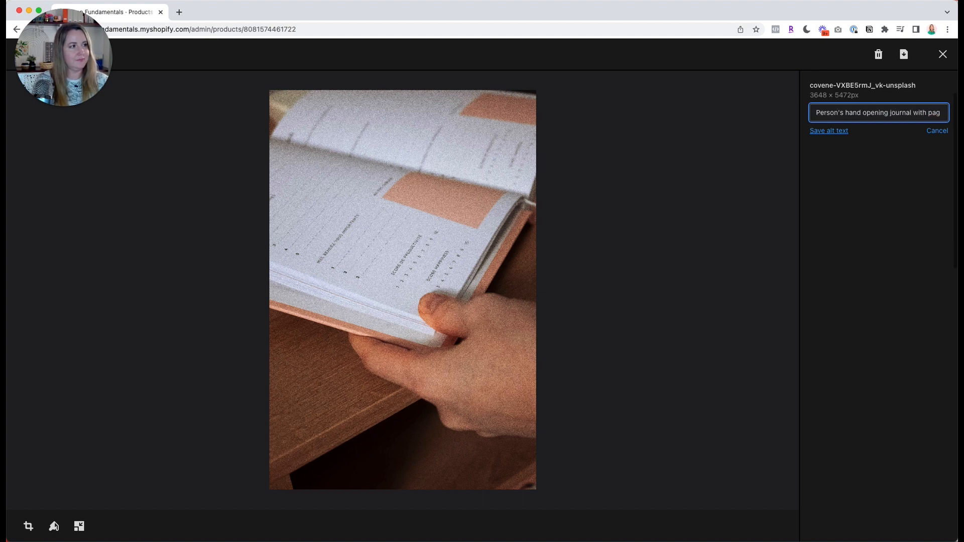
text(e details)
click(815, 131)
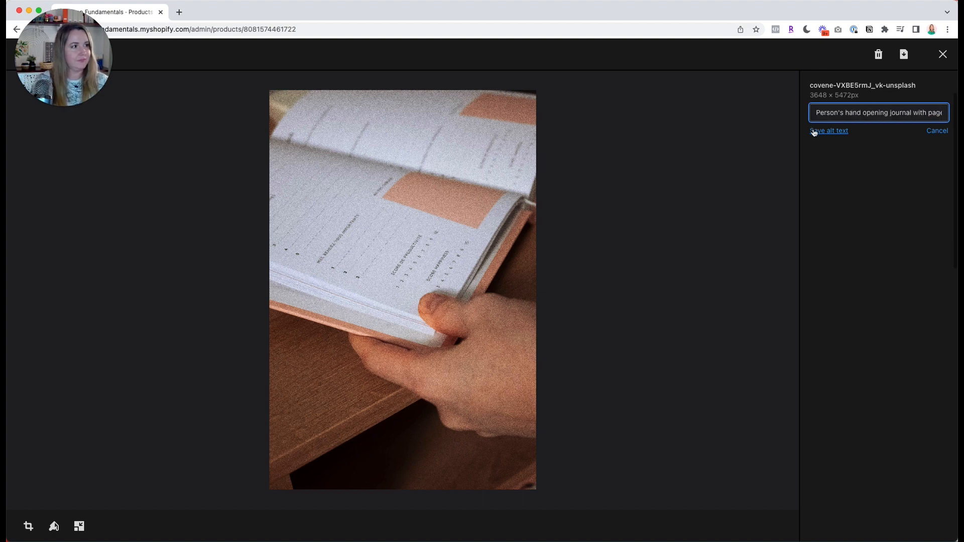
Add and save the alt text 'Pink hardcover journal with "Focus" on a table next to a vase' for the fourth image
key(Right)
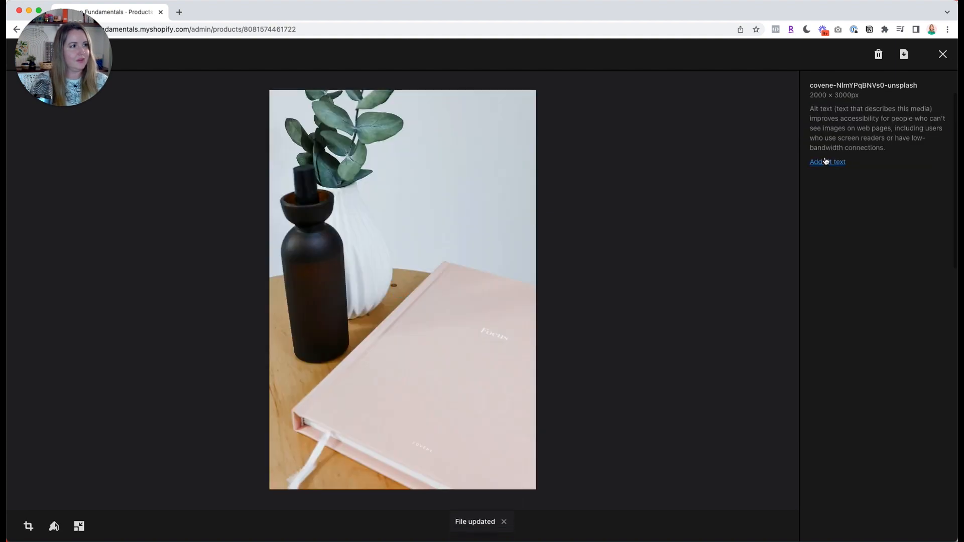
click(826, 160)
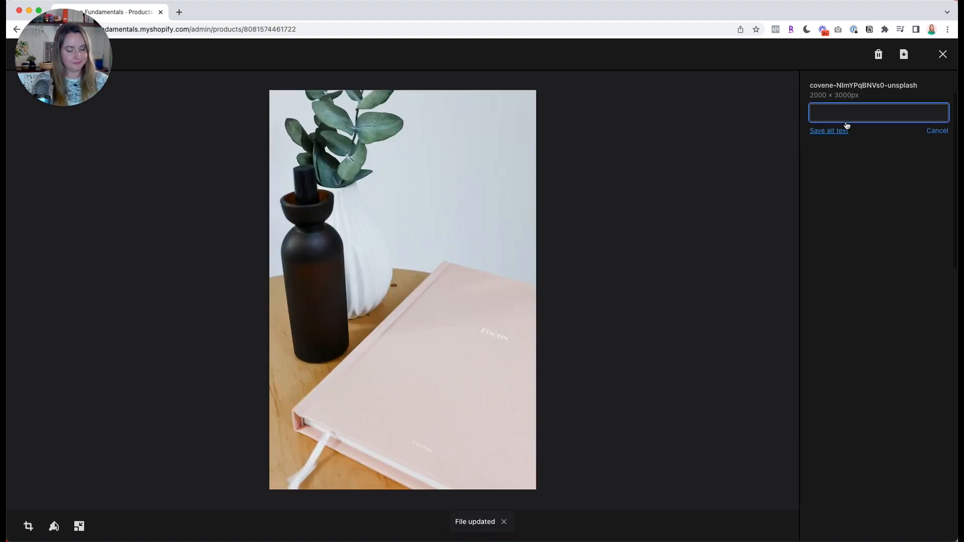
text(Pink hardc)
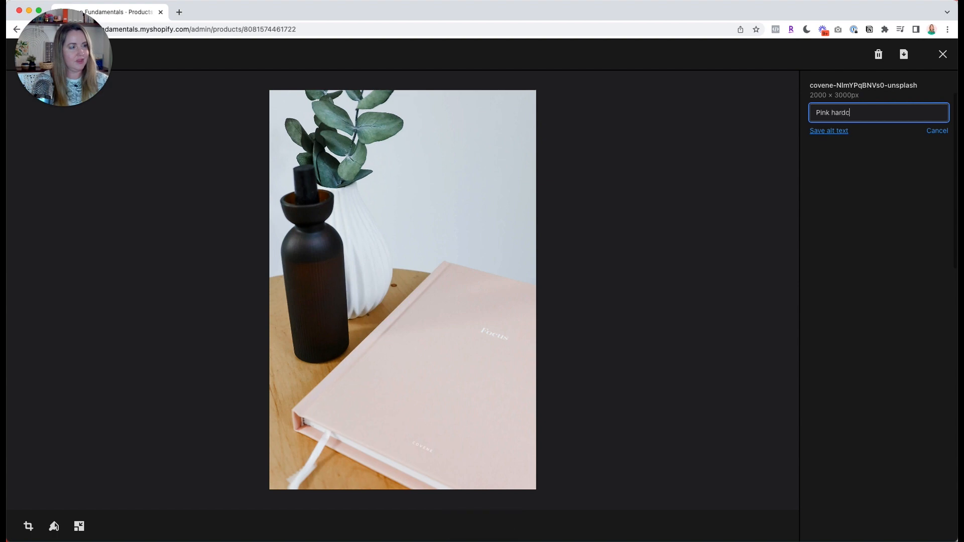
text(over journal w)
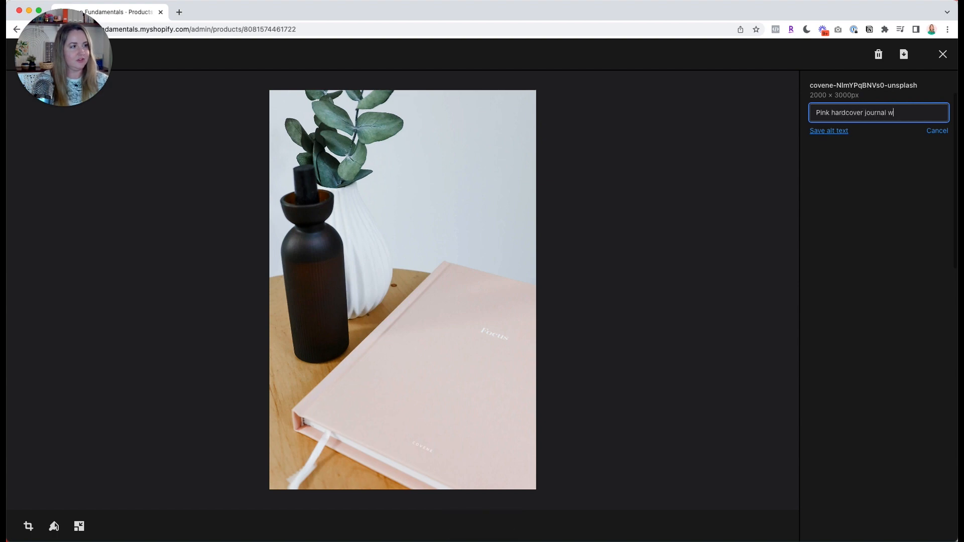
text(ith "Focus" on a table ne)
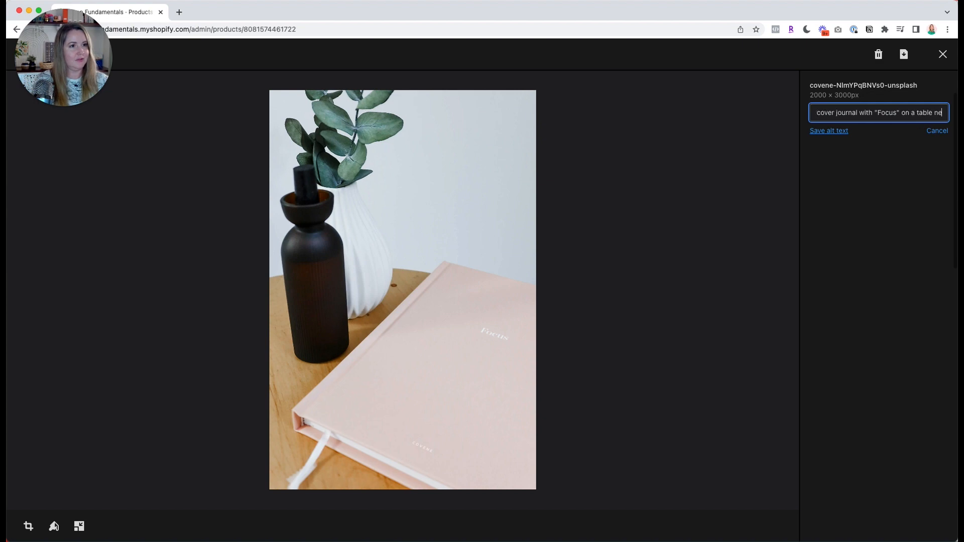
text(xt to a vase)
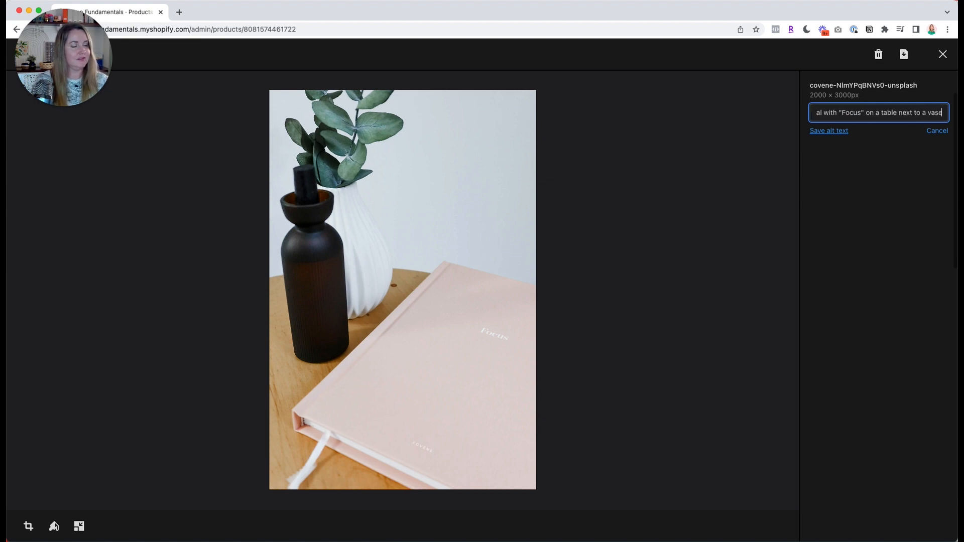
click(835, 131)
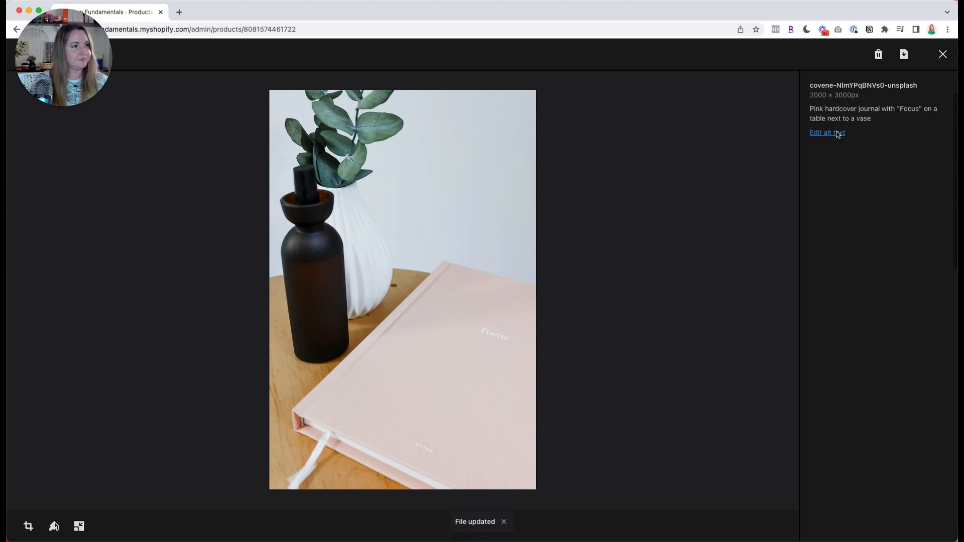
Add and save the alt text "Woman writing in a journal at a coffee table with glasses next to her" for the fifth image, and close the image viewer
key(Right)
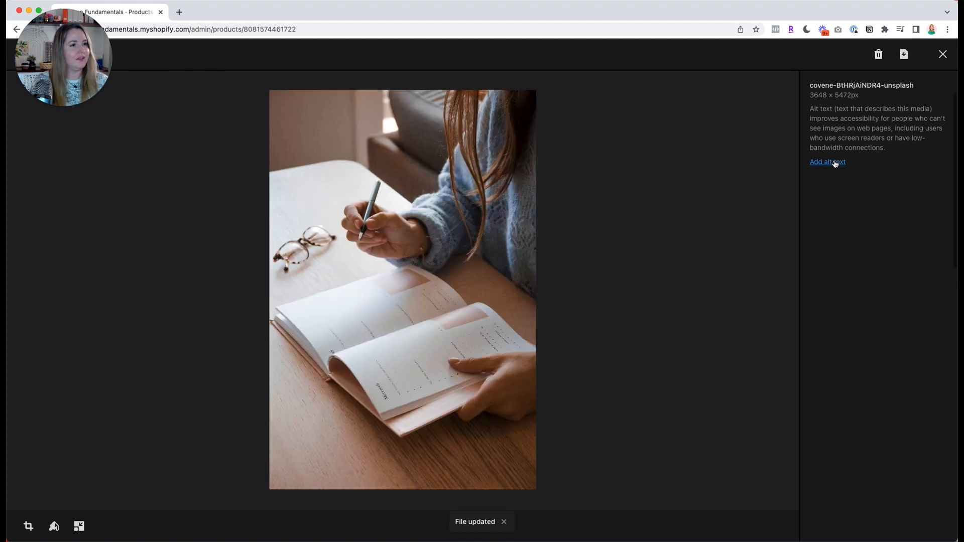
click(832, 163)
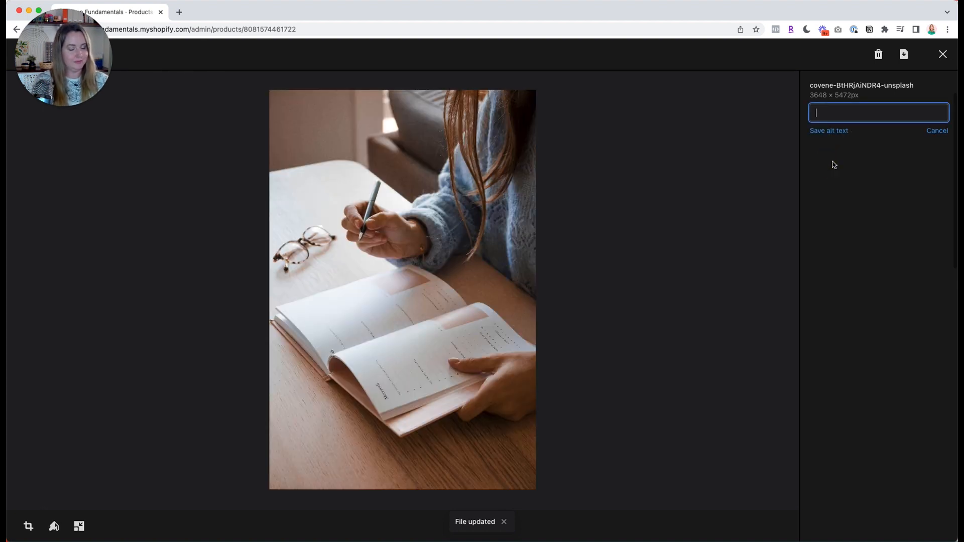
text(Woman )
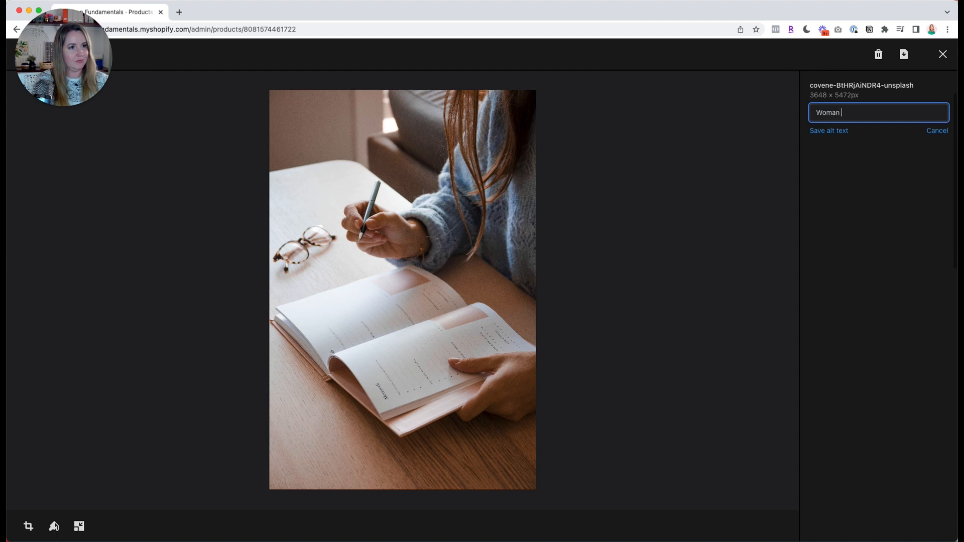
text(writing in a journal at a coffee)
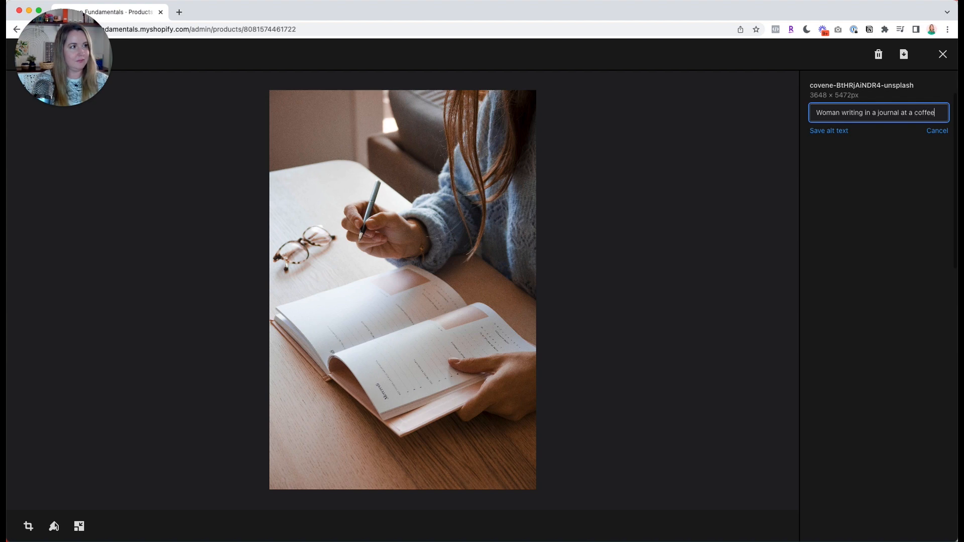
text( table with glas)
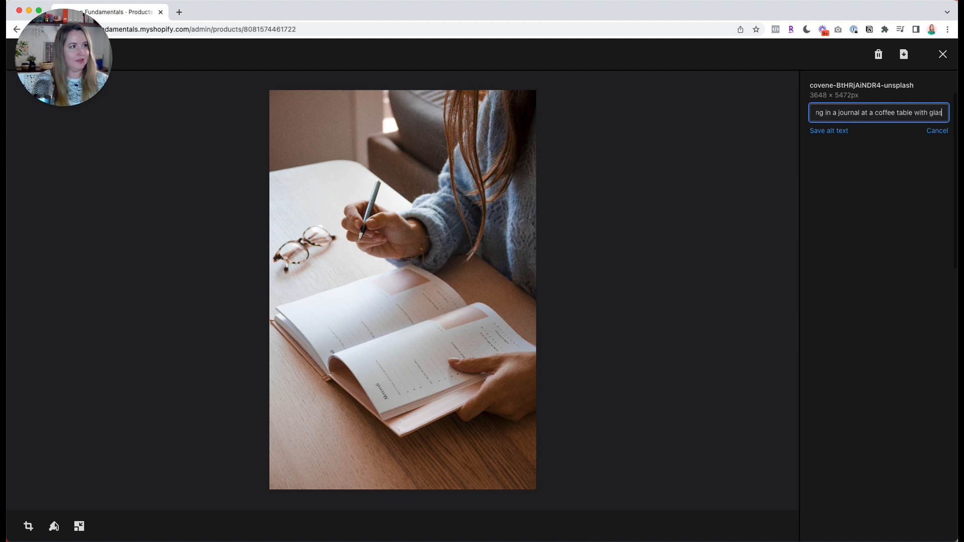
text(ses next to her)
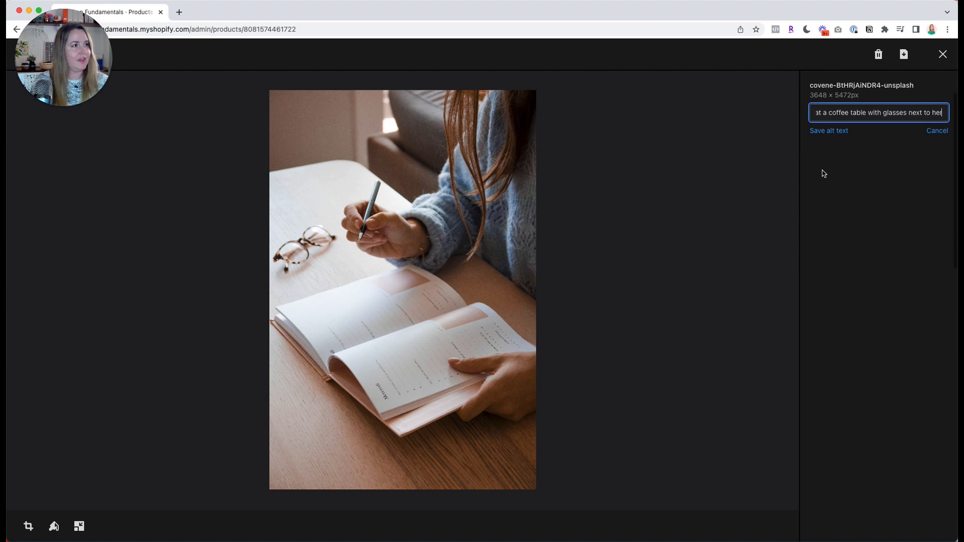
click(829, 131)
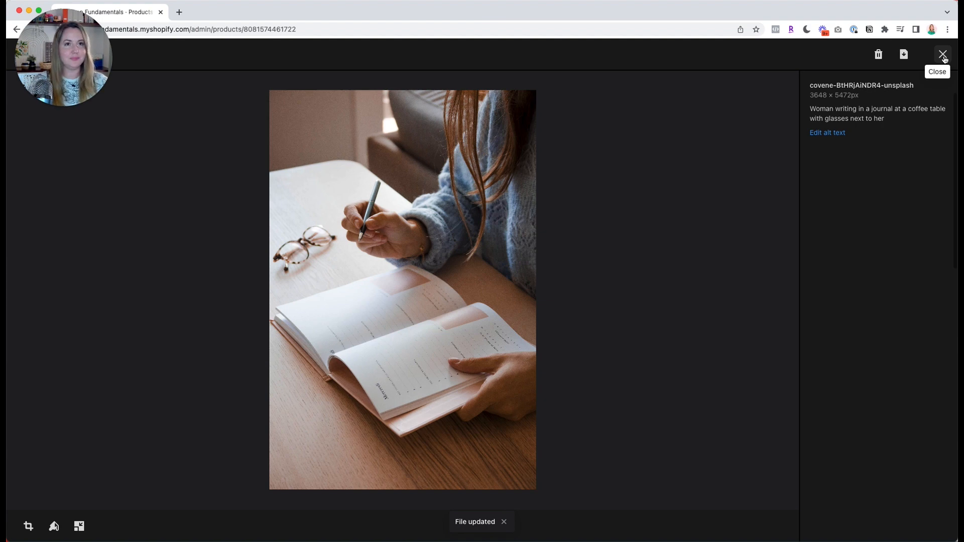
click(943, 54)
Set the product's price to $24
scroll(315, 233, down, 5)
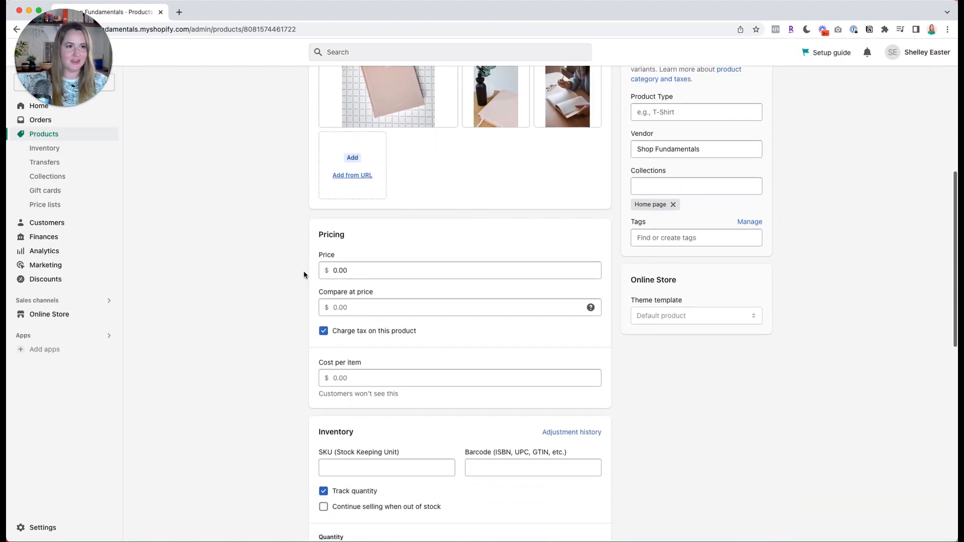
click(362, 272)
double_click(367, 271)
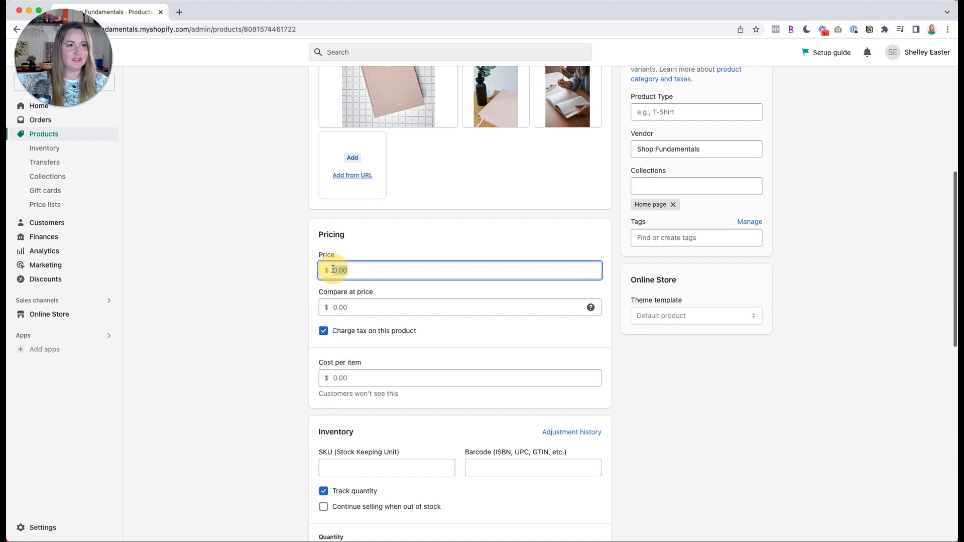
text(24)
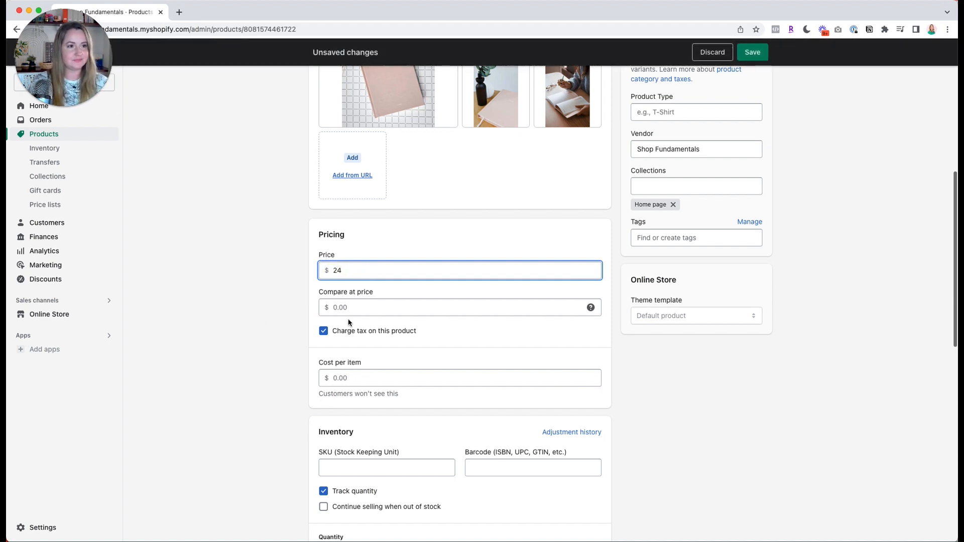
Enter a compare-at price of $30 for the product and clear it again
click(334, 307)
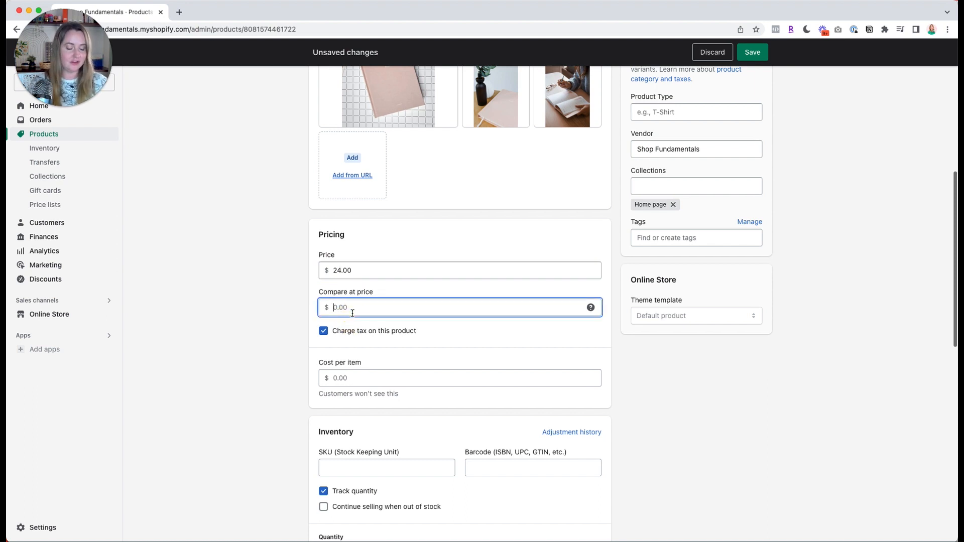
text(30)
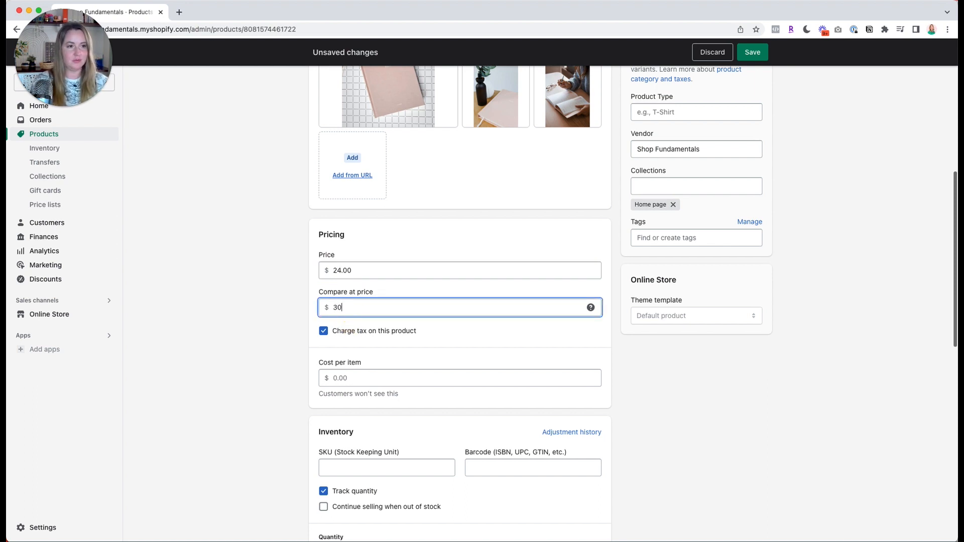
click(290, 317)
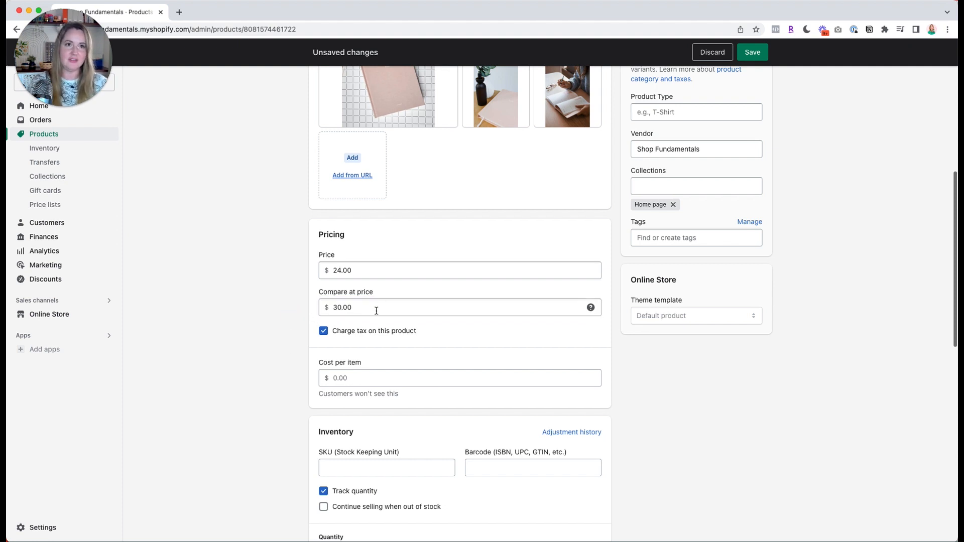
drag(377, 310, 316, 308)
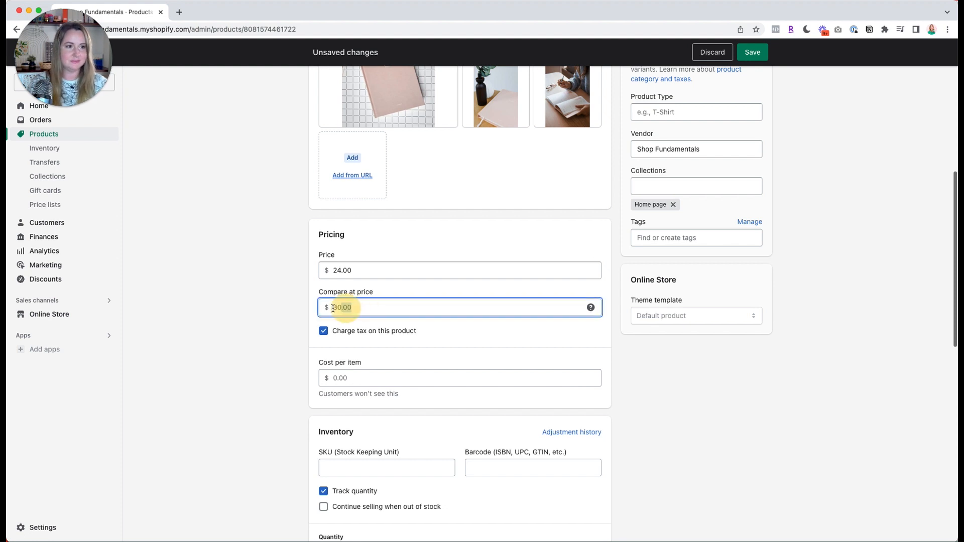
key(BackSpace)
click(269, 331)
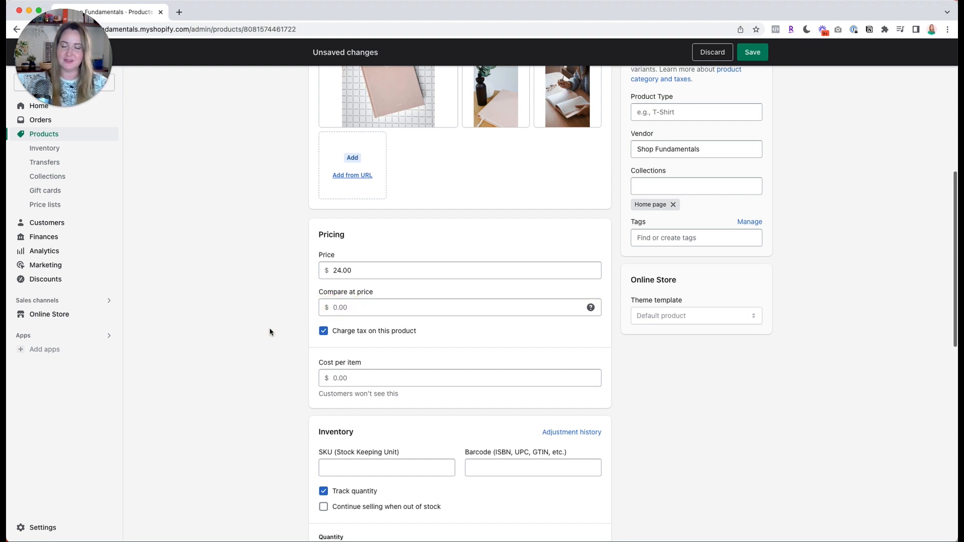
Set the product's cost per item to $12 in the pricing details
scroll(293, 328, down, 2)
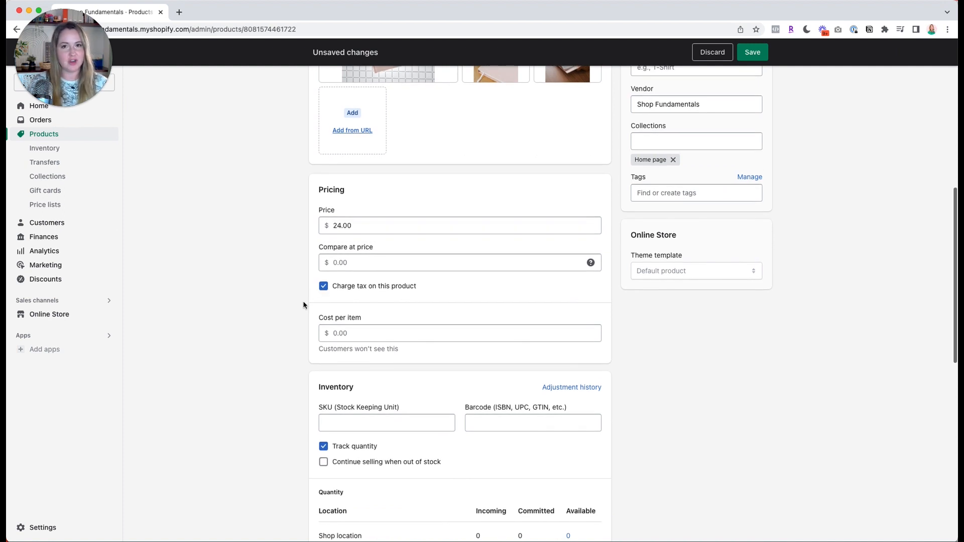
scroll(299, 326, down, 1)
scroll(299, 326, down, 5)
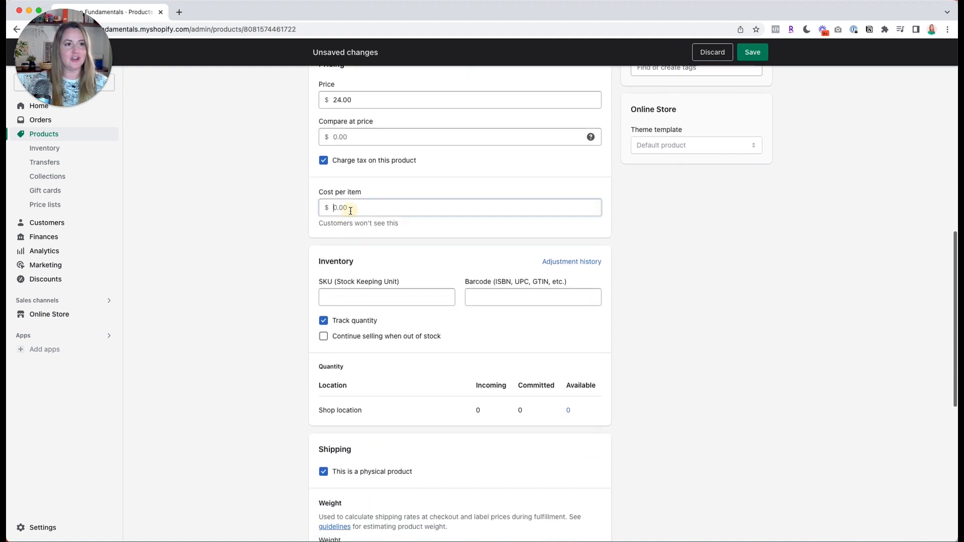
click(351, 208)
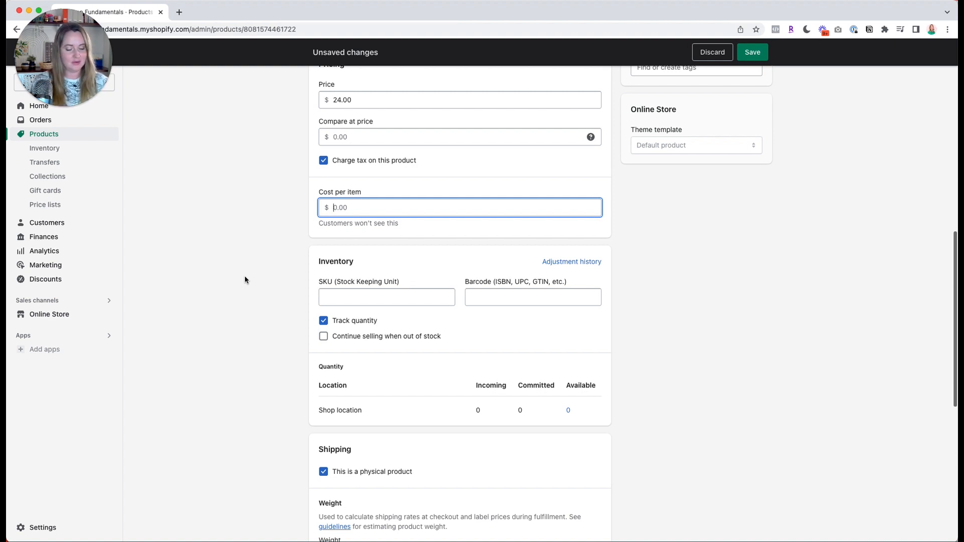
text(12)
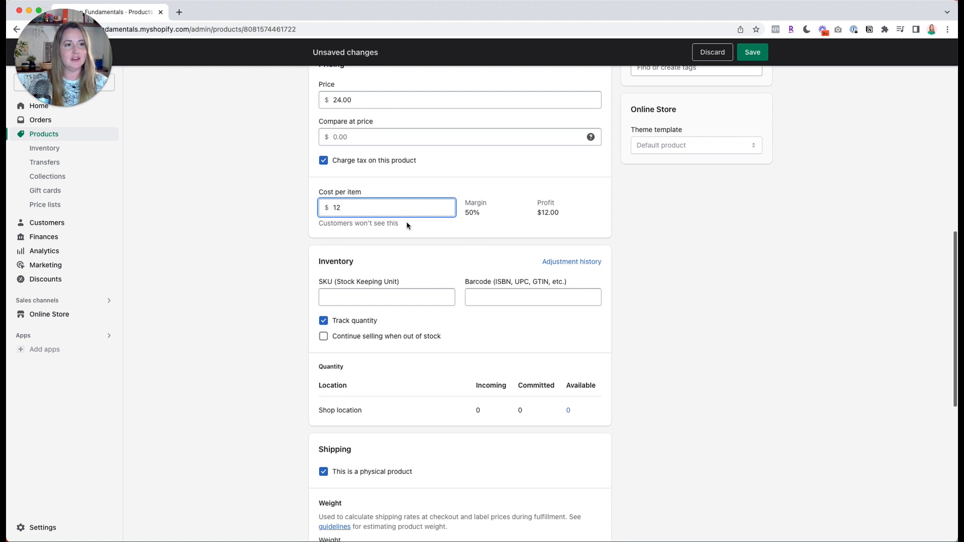
drag(408, 225, 303, 227)
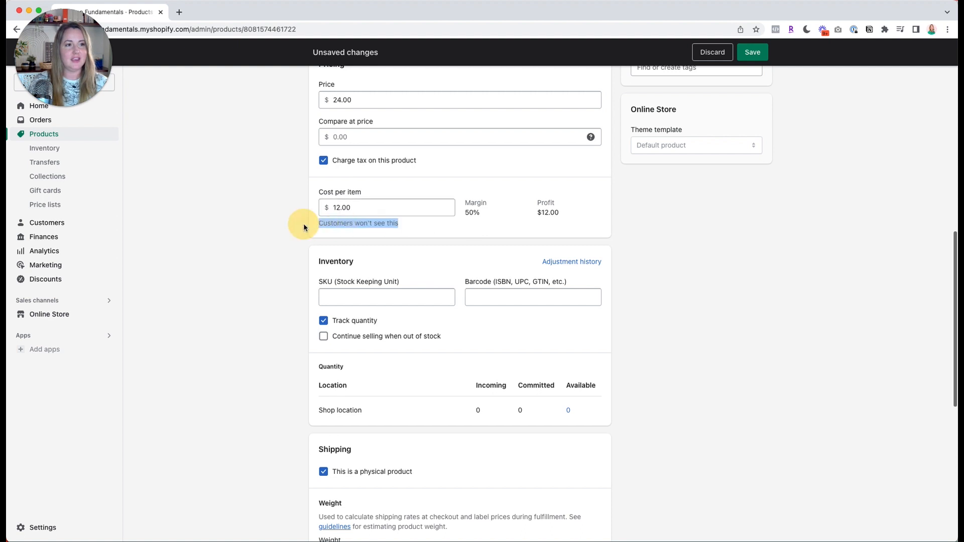
click(293, 249)
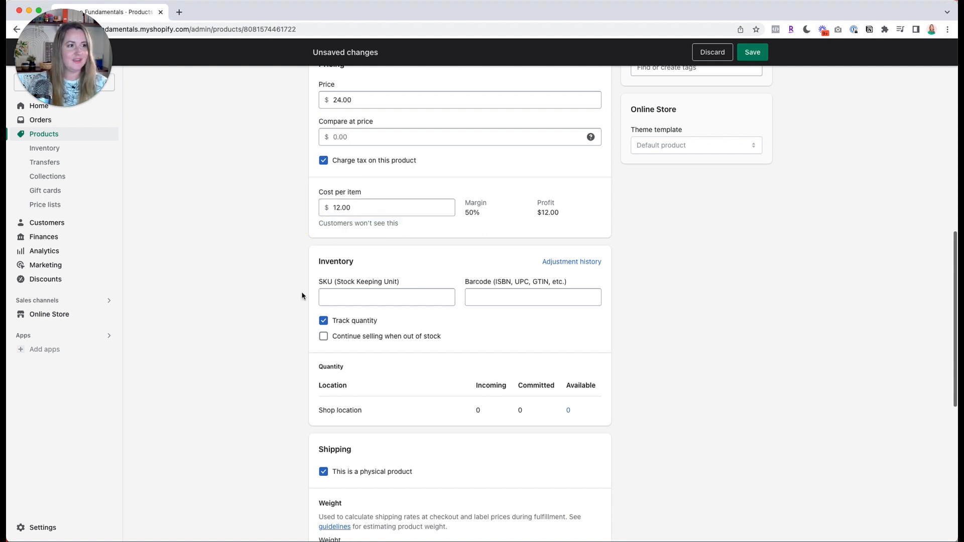
Turn the physical product setting under Shipping off and back on
scroll(723, 302, down, 2)
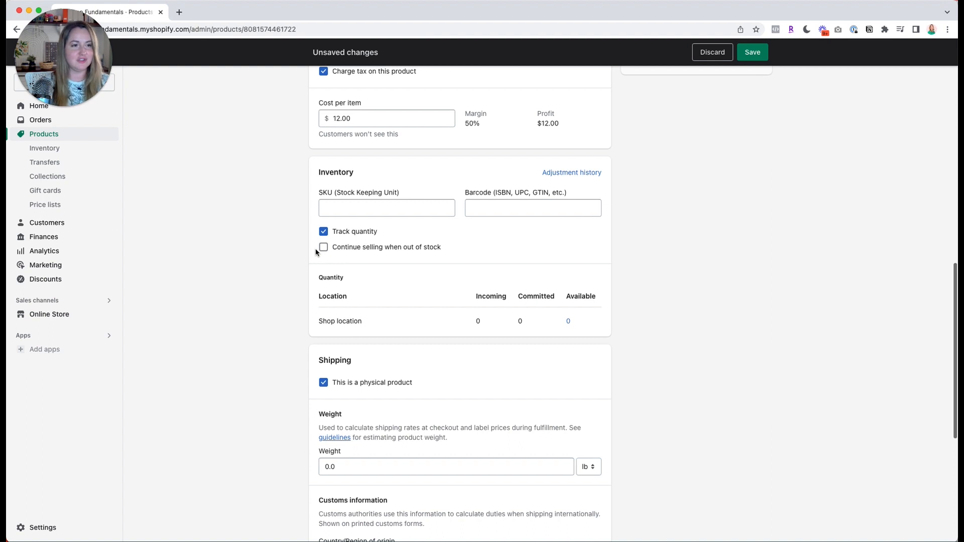
scroll(319, 302, down, 1)
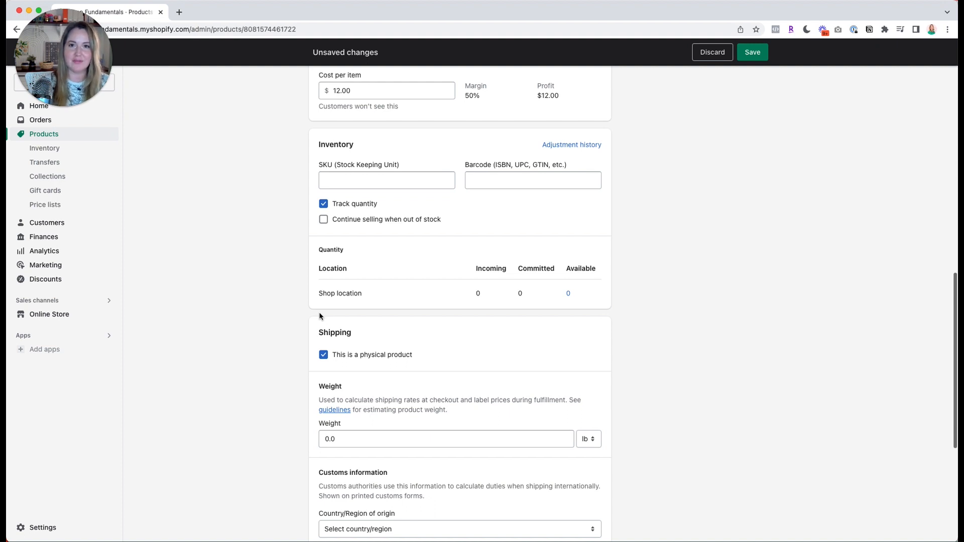
scroll(320, 315, down, 5)
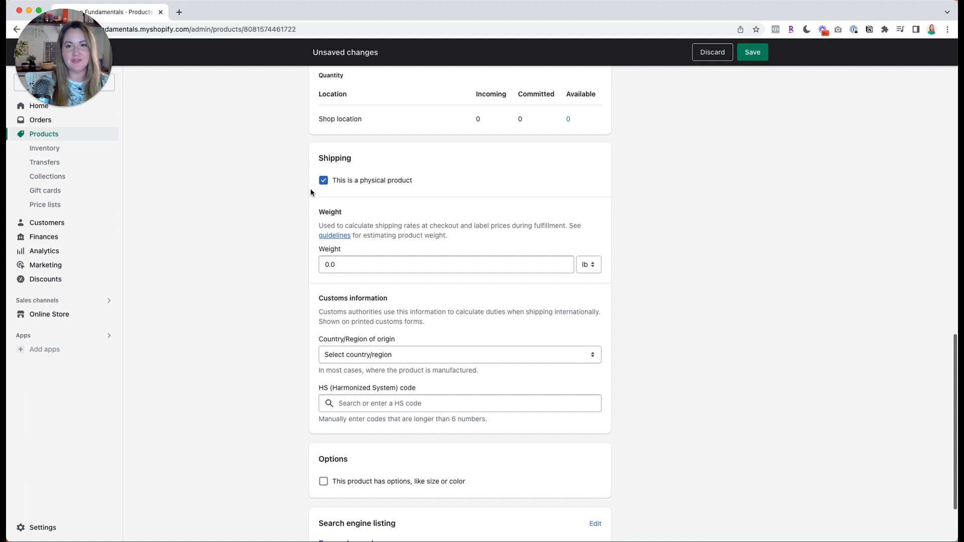
click(323, 181)
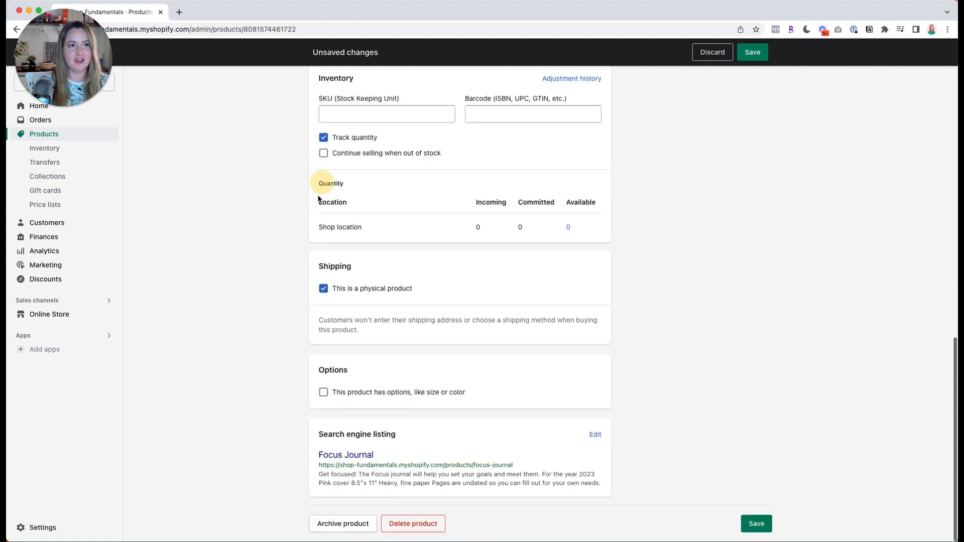
click(323, 289)
Set the product's shipping weight to 10 oz, using ounces as the weight unit
scroll(265, 316, down, 4)
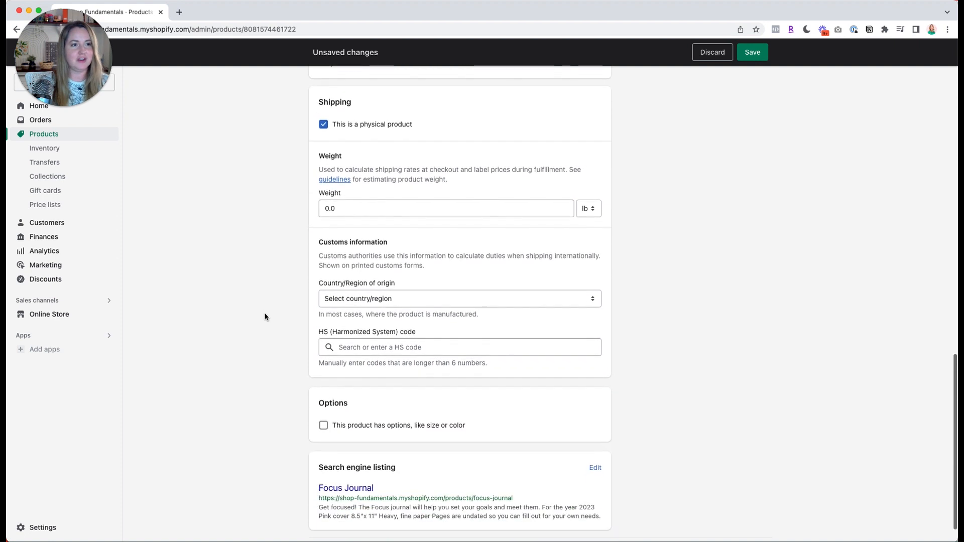
click(366, 207)
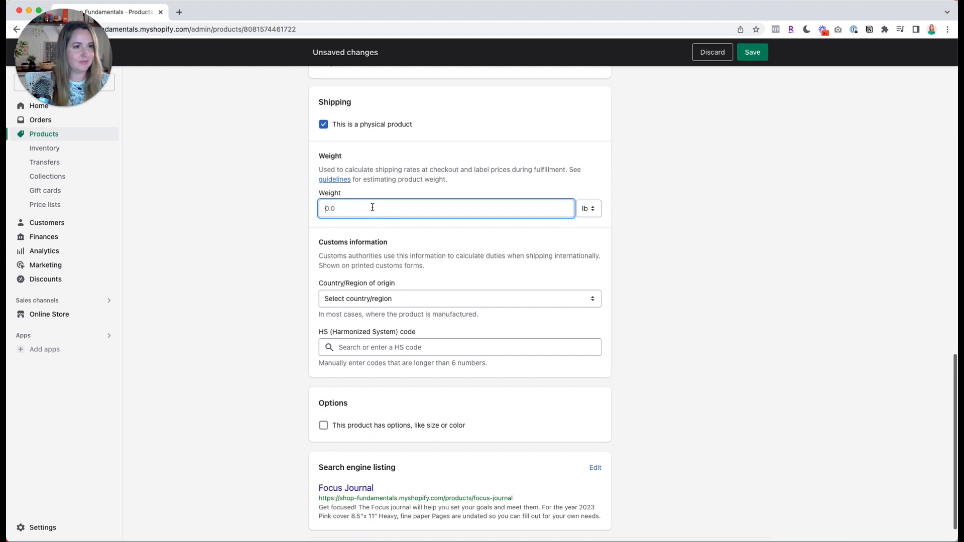
click(580, 208)
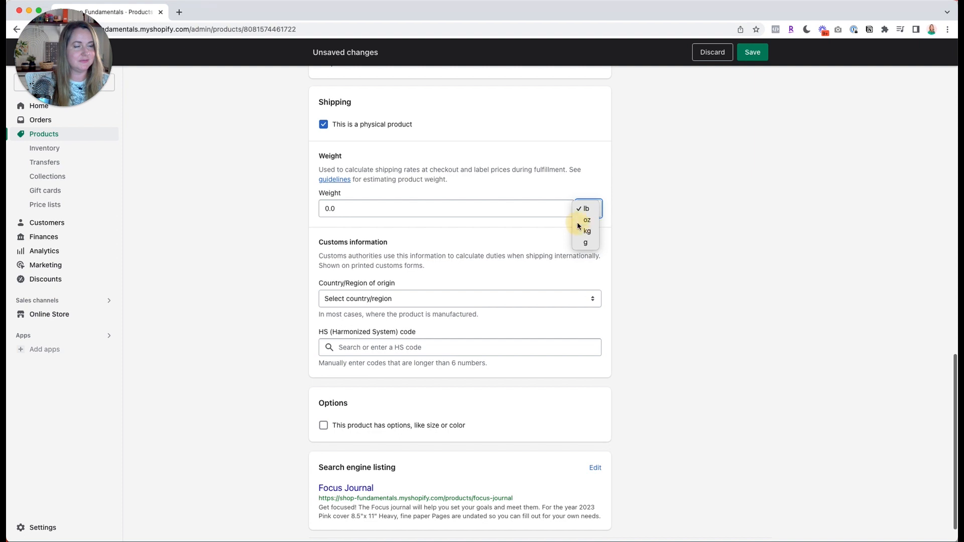
click(578, 221)
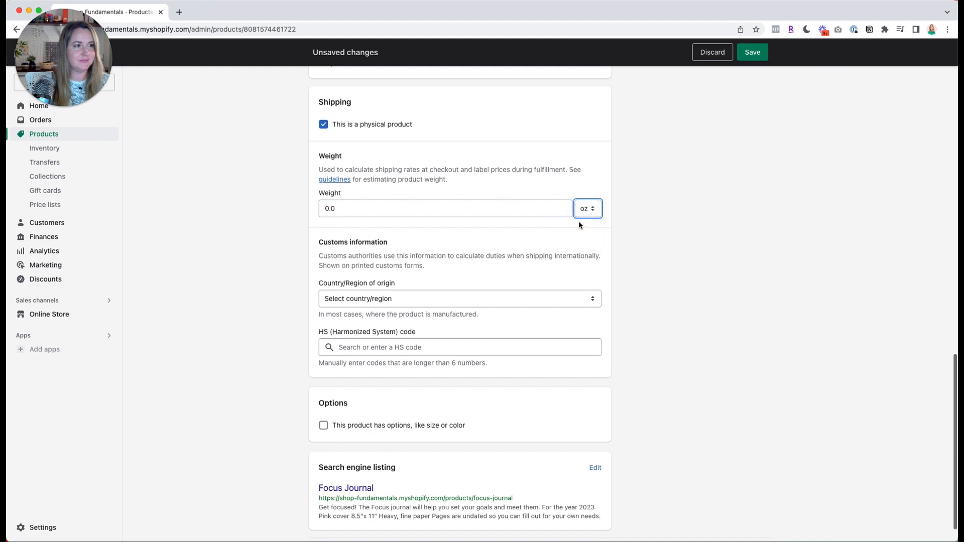
click(403, 210)
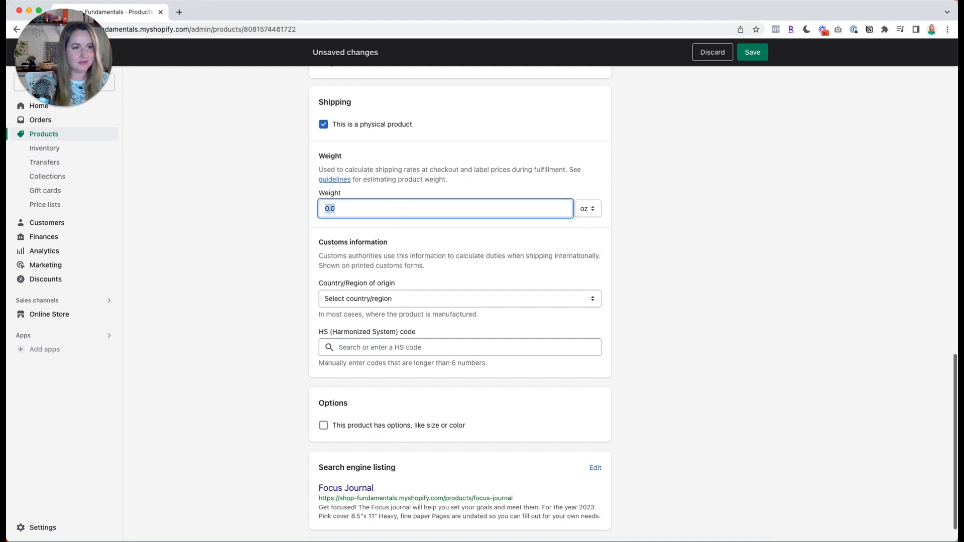
text(10)
click(255, 242)
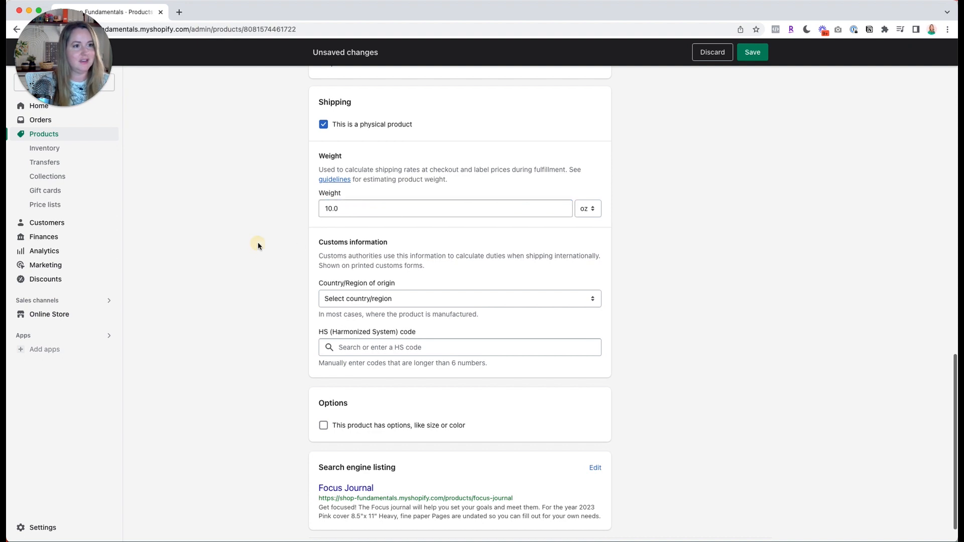
Choose United States as the country/region of origin in the customs information
click(334, 301)
scroll(342, 446, down, 15)
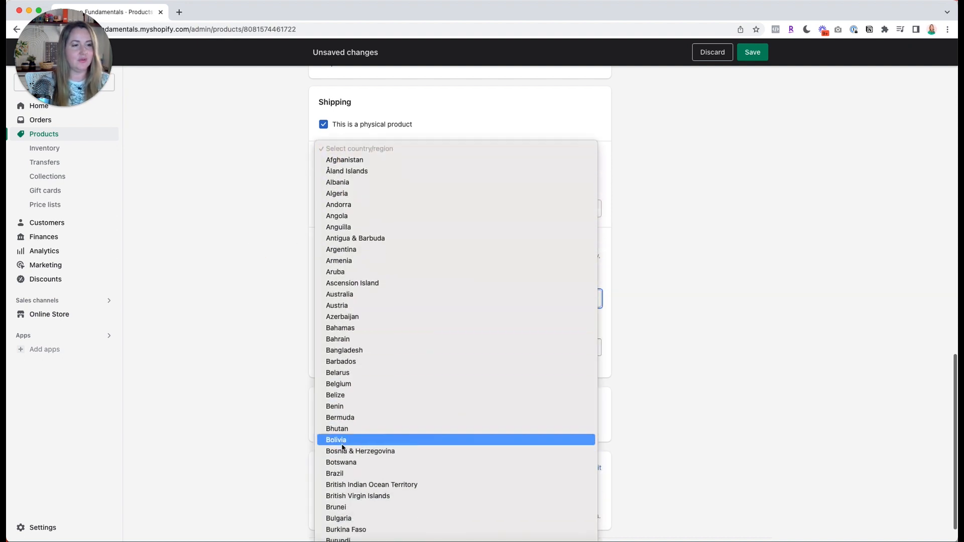
scroll(343, 447, down, 20)
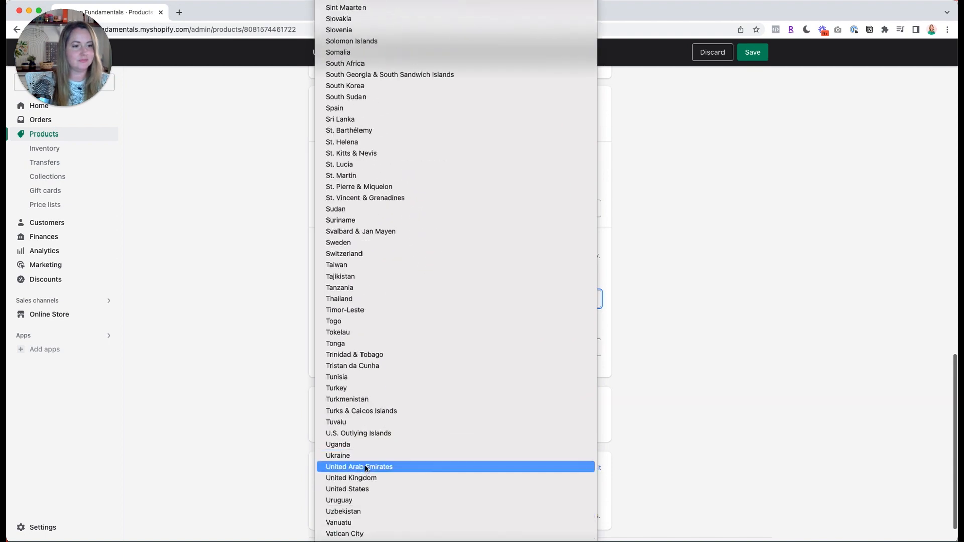
click(367, 489)
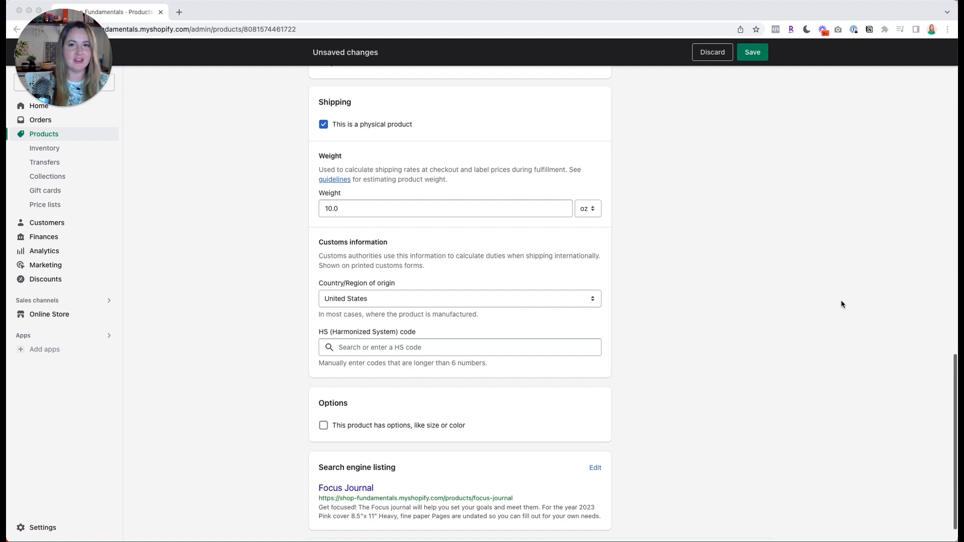
Search the HS codes for "journal" and choose 490290 for newspapers, journals and periodicals, other
scroll(842, 304, down, 1)
click(452, 314)
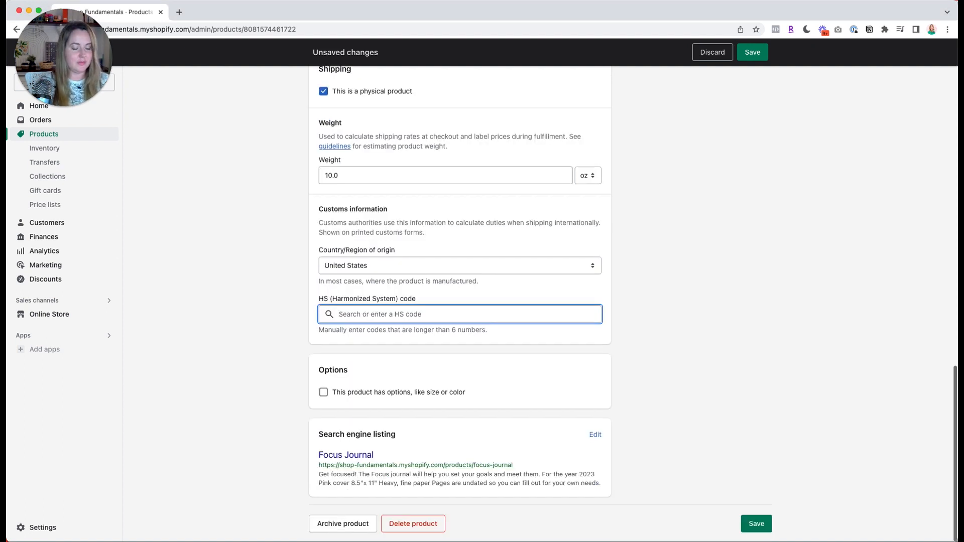
text(journal)
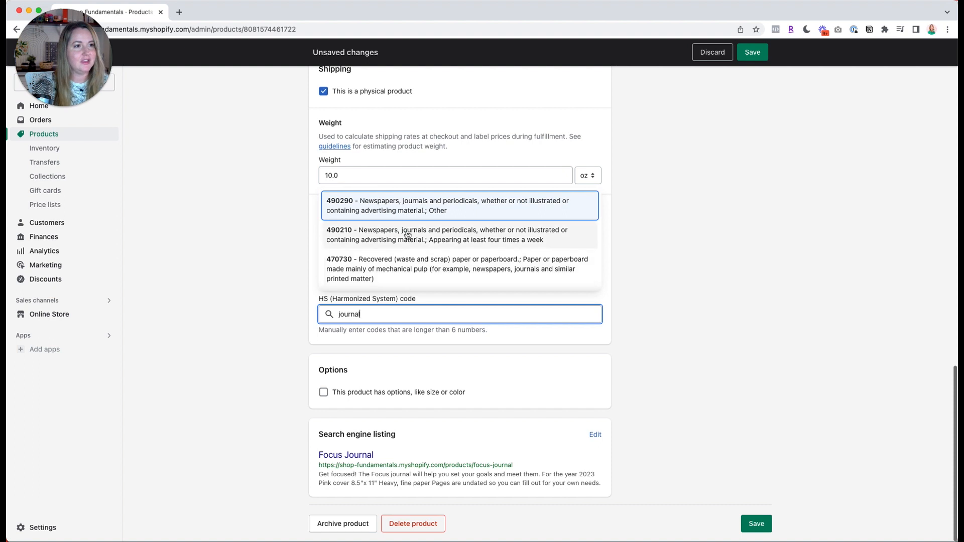
click(382, 212)
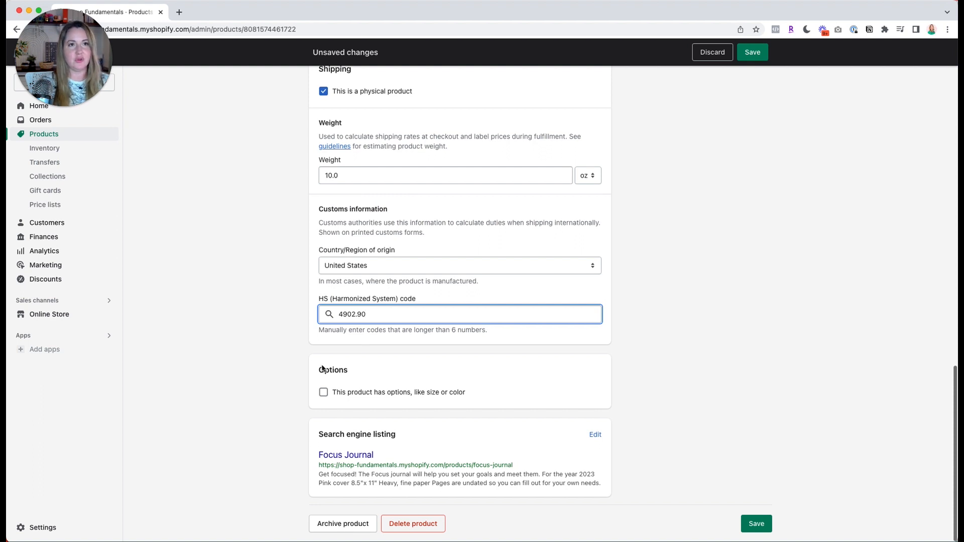
click(289, 395)
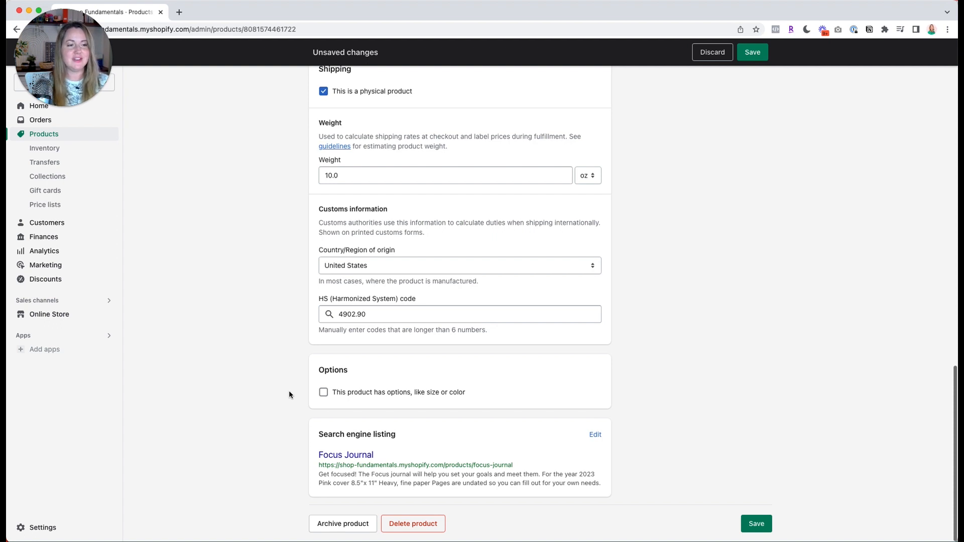
Turn on product options and choose Color as the option name
click(323, 393)
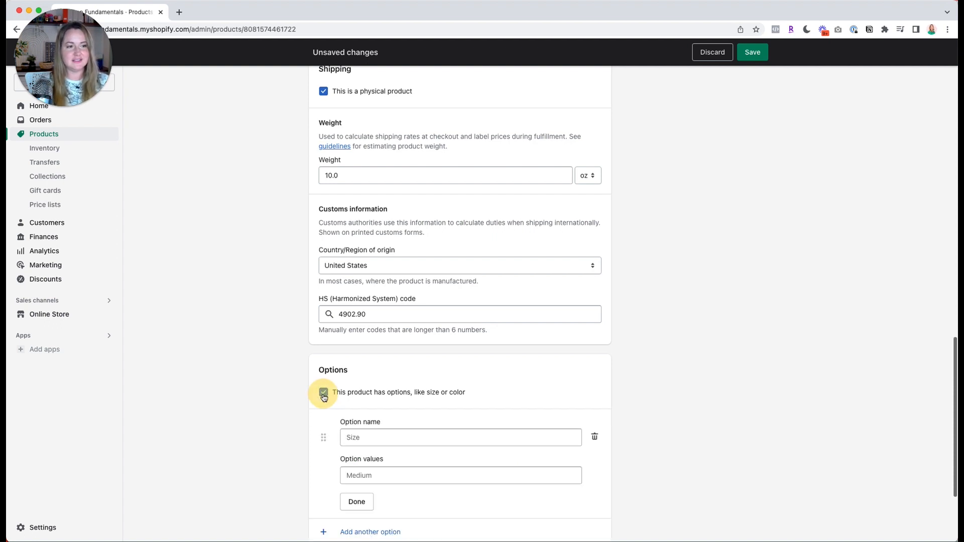
scroll(282, 407, down, 3)
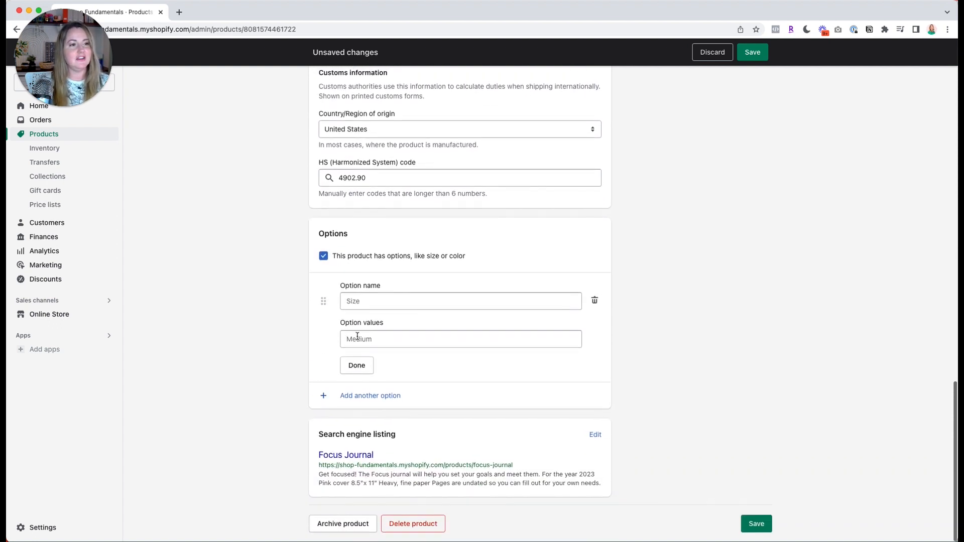
click(368, 301)
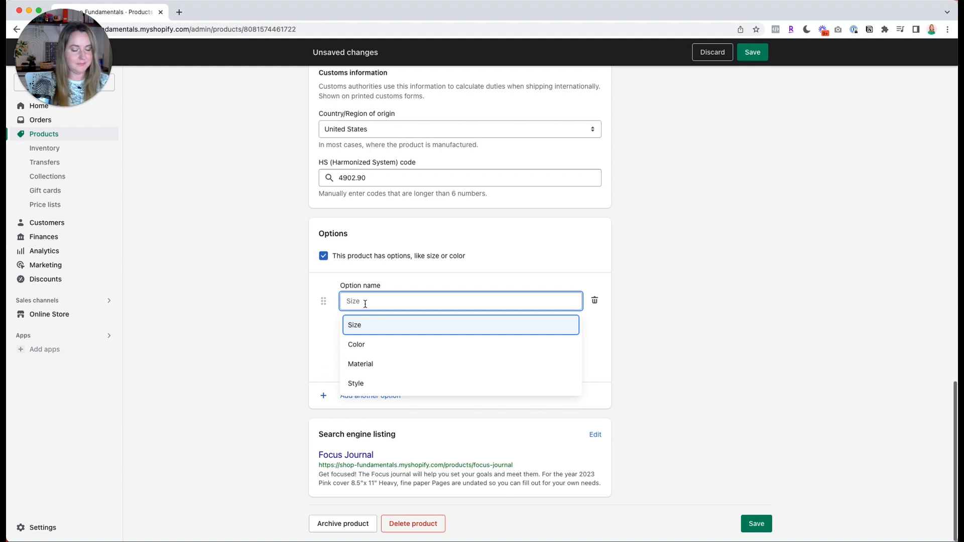
click(368, 344)
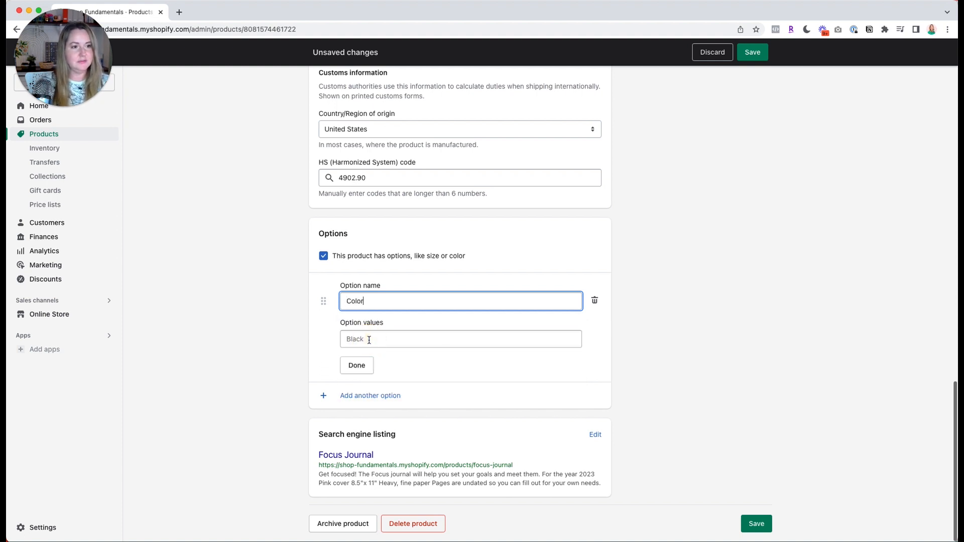
Enter Pink and Blue as the values of the Color option
click(369, 340)
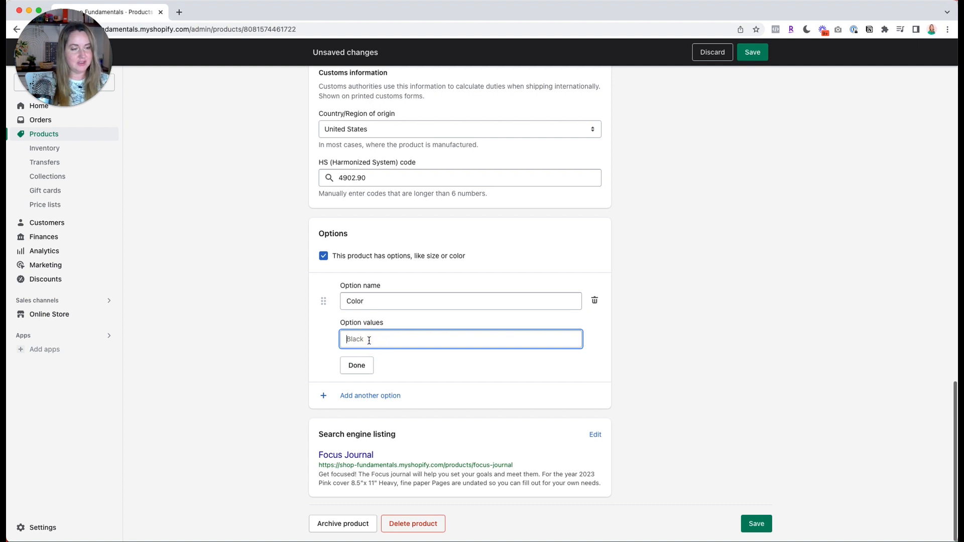
text(Blue)
key(BackSpace)
key(BackSpace)
key(BackSpace)
key(BackSpace)
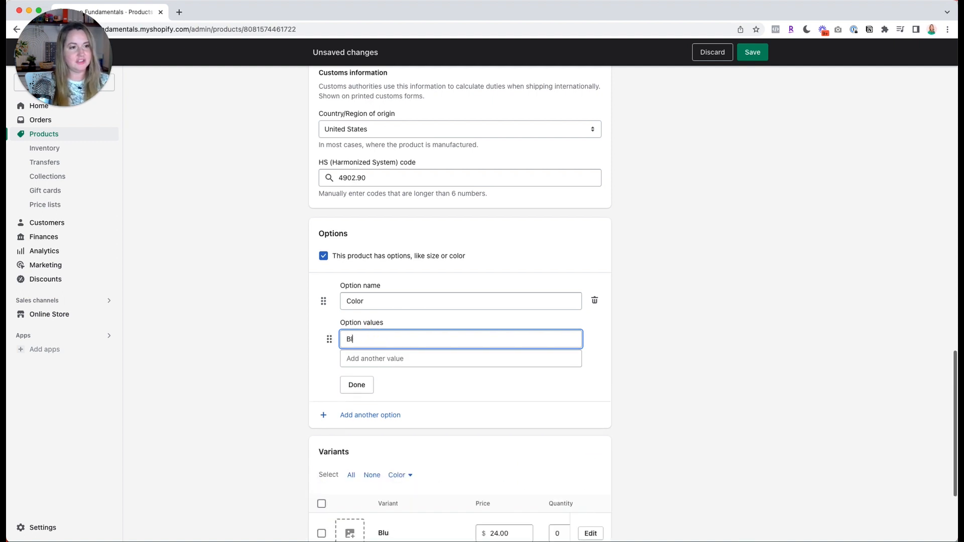
text(Pink)
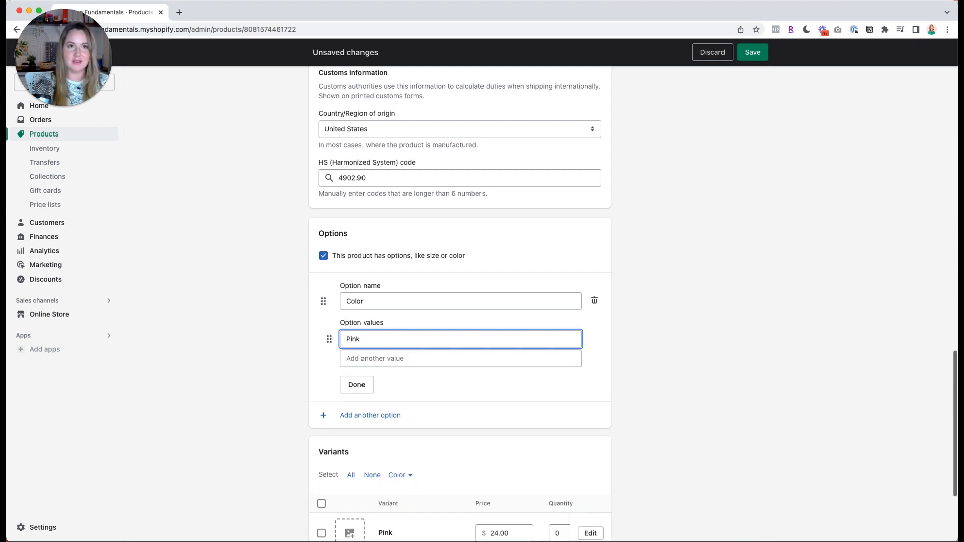
click(362, 358)
text(B)
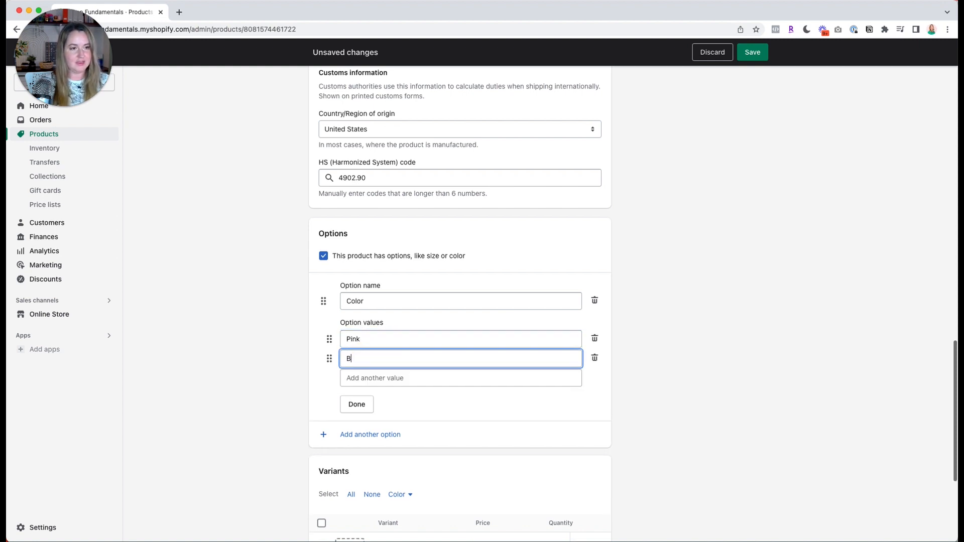
text(lue)
click(267, 366)
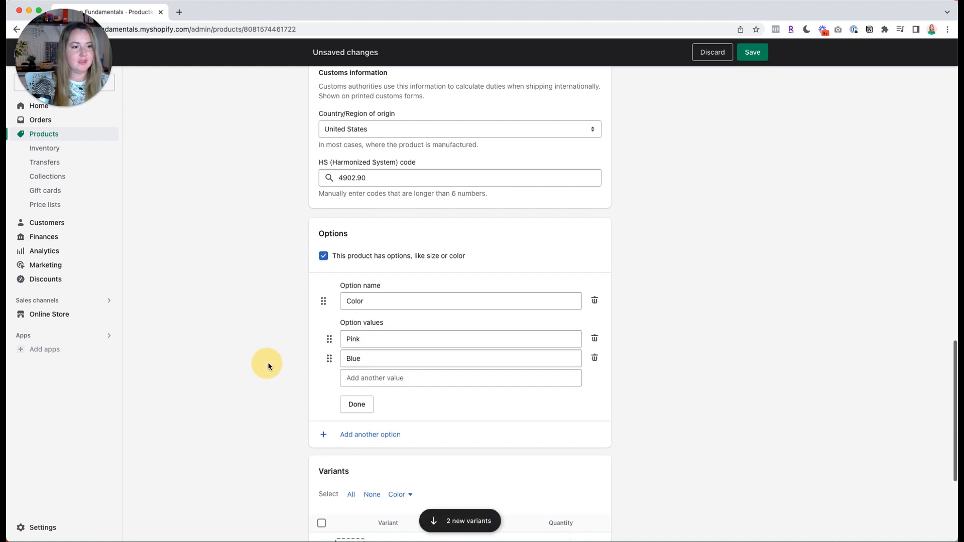
Set the Blue variant's price to $29.00
scroll(293, 349, down, 3)
scroll(291, 350, down, 3)
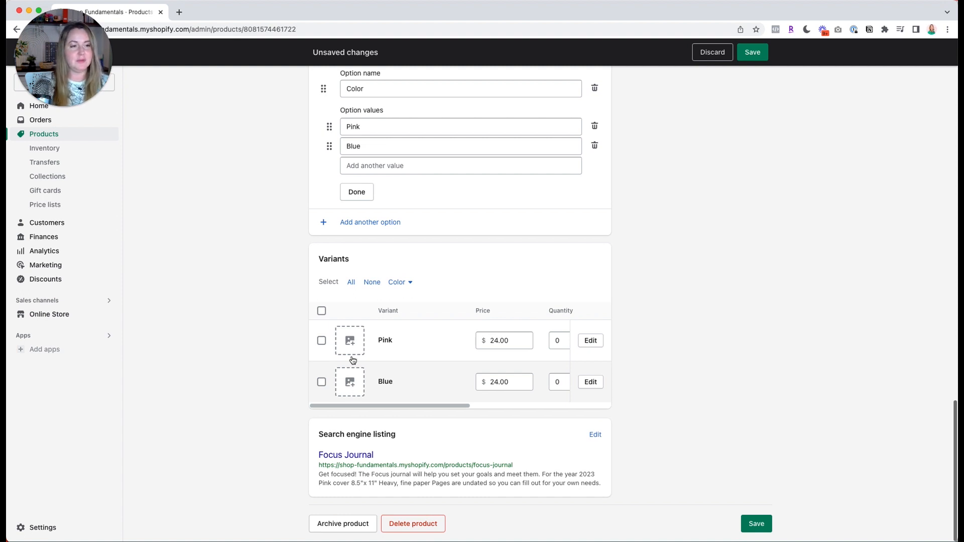
click(497, 385)
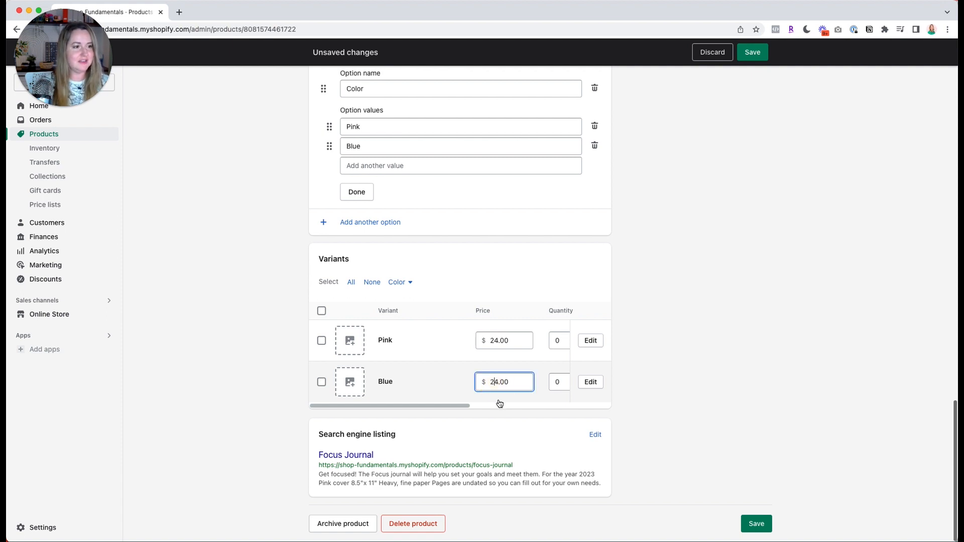
key(BackSpace)
text(9)
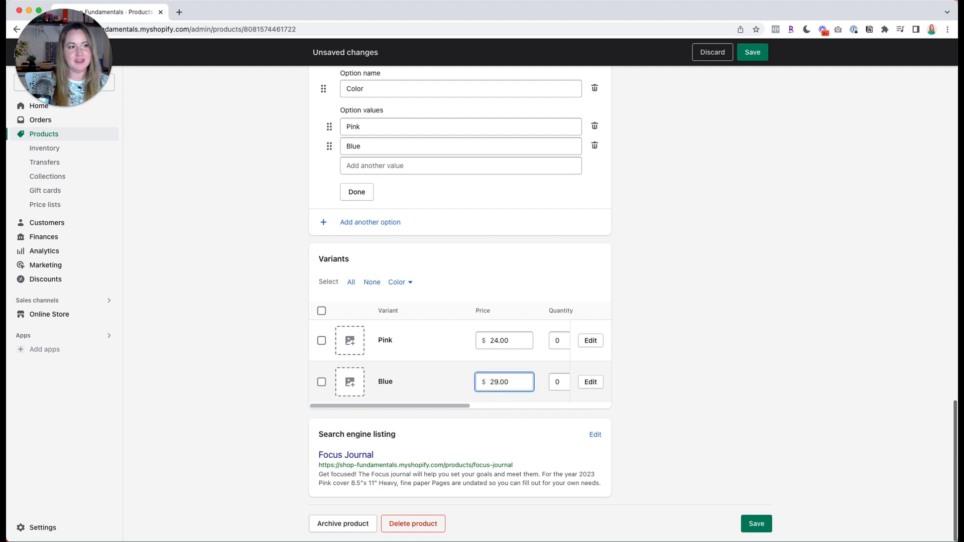
Delete the Pink and Blue variants and turn off the product options
scroll(522, 383, right, 5)
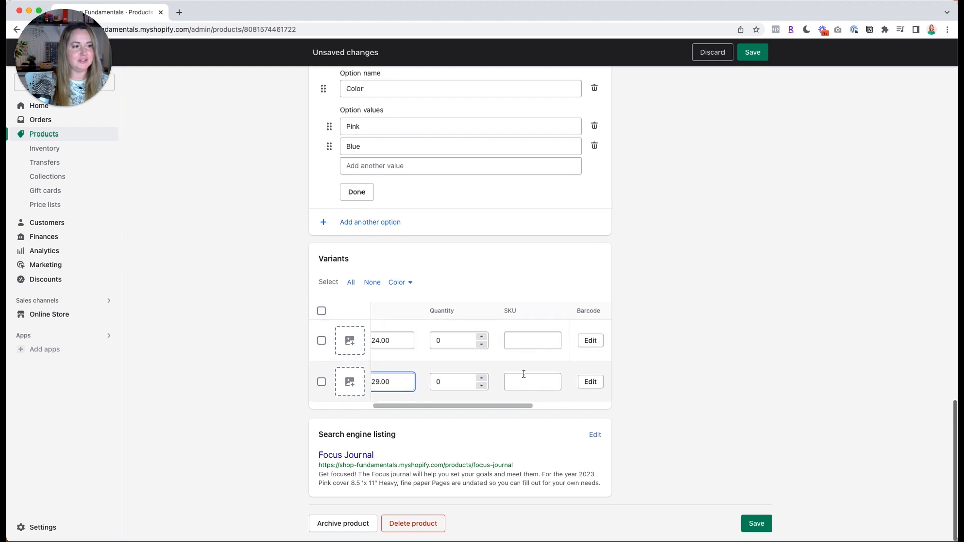
scroll(444, 384, right, 3)
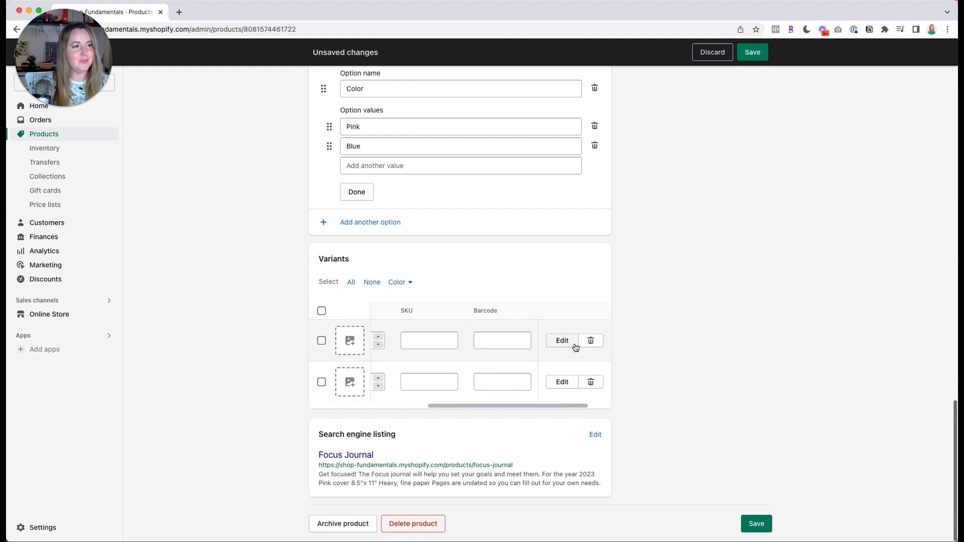
click(595, 344)
click(592, 383)
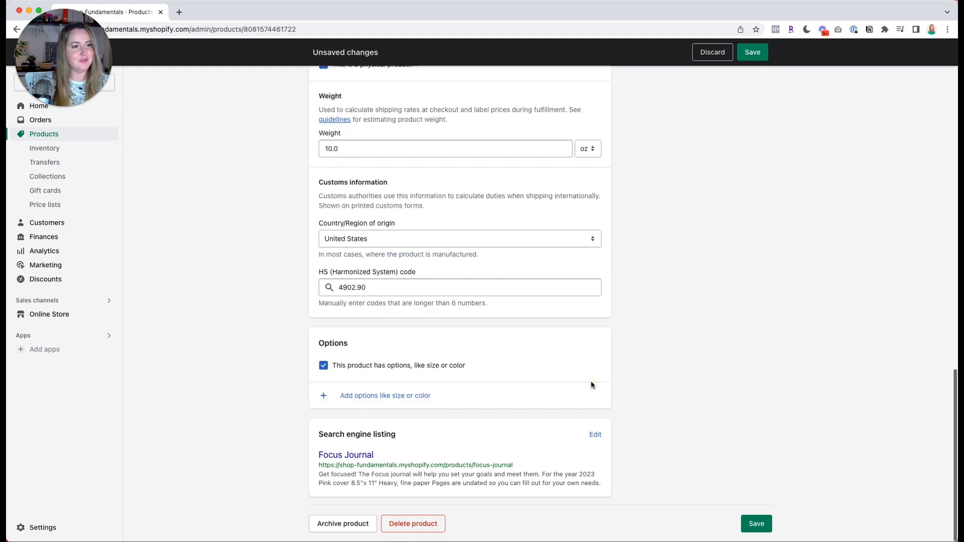
click(323, 365)
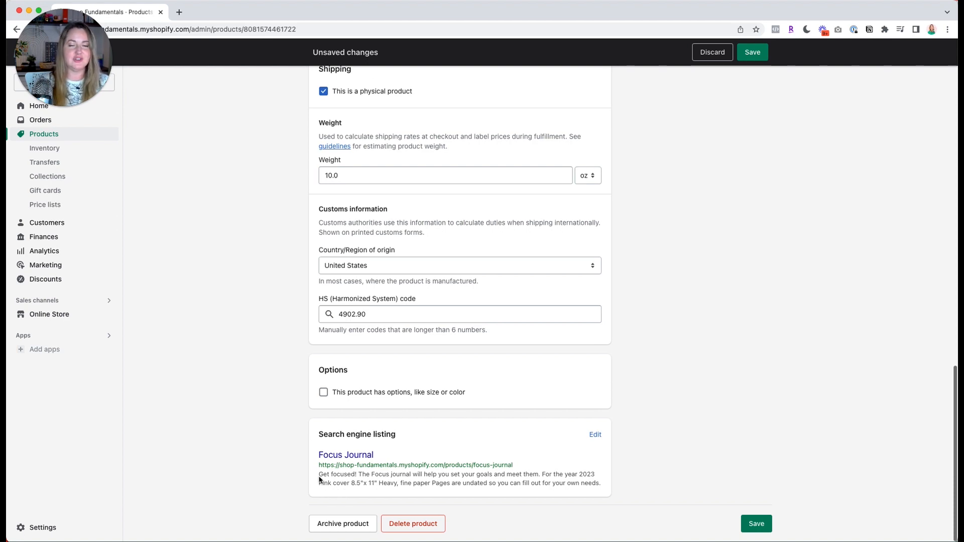
Check the product status choices, keeping Active, and view the product's sales channels and apps
scroll(328, 480, up, 20)
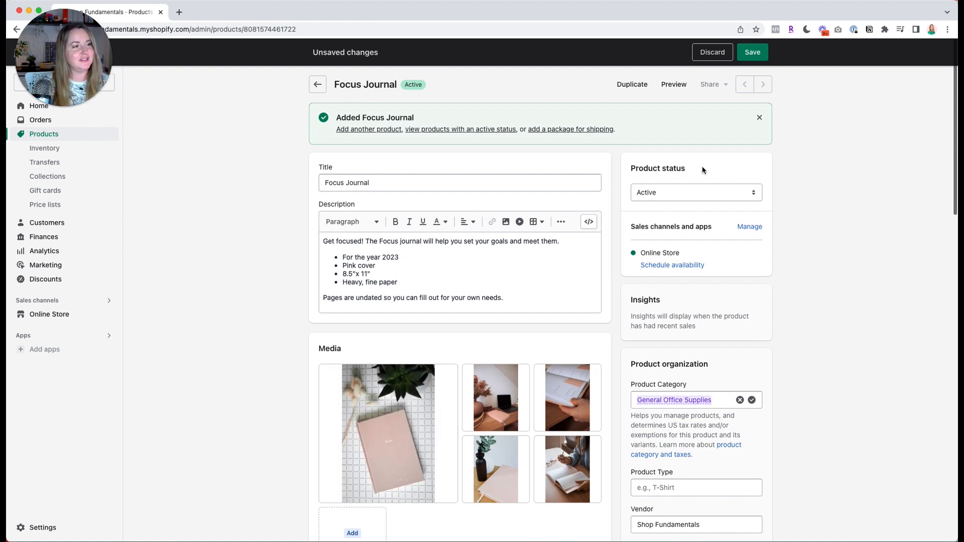
click(688, 195)
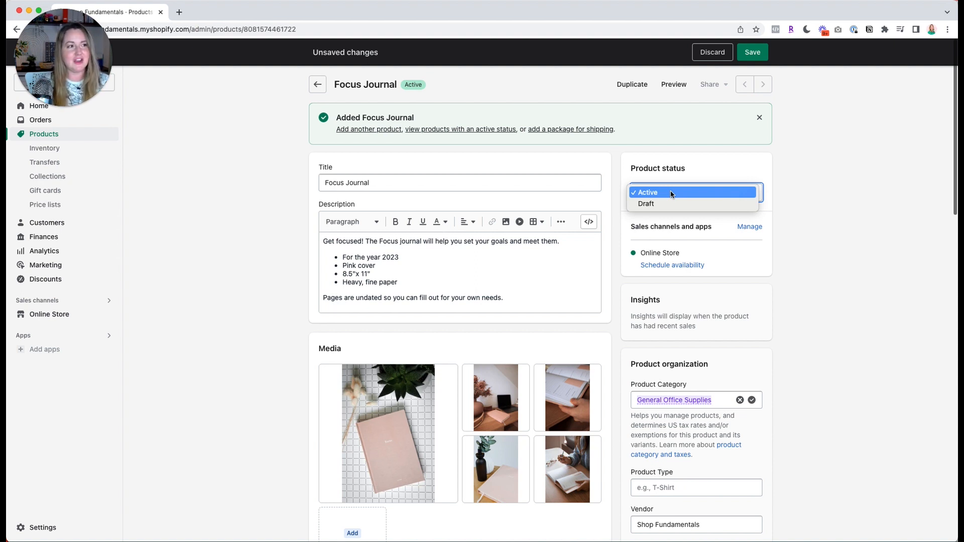
click(671, 194)
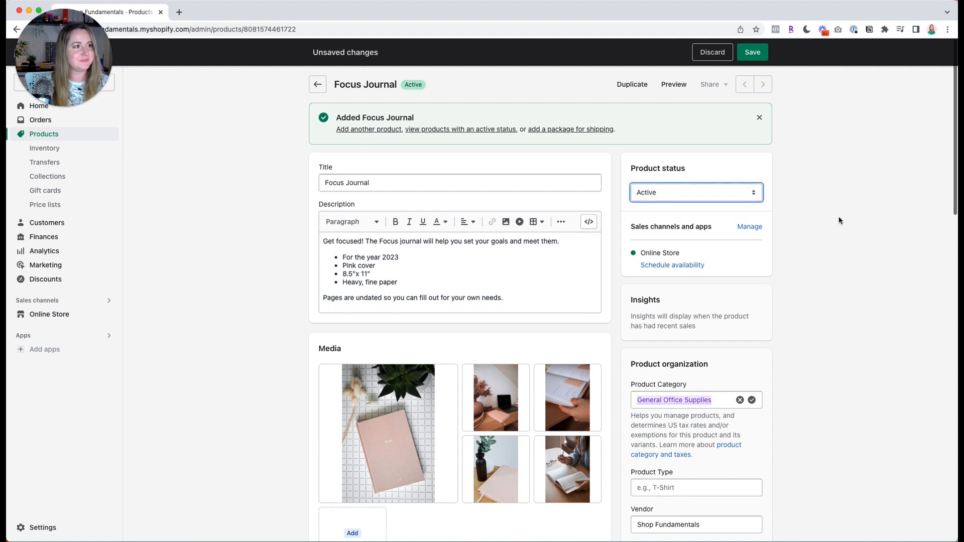
click(744, 228)
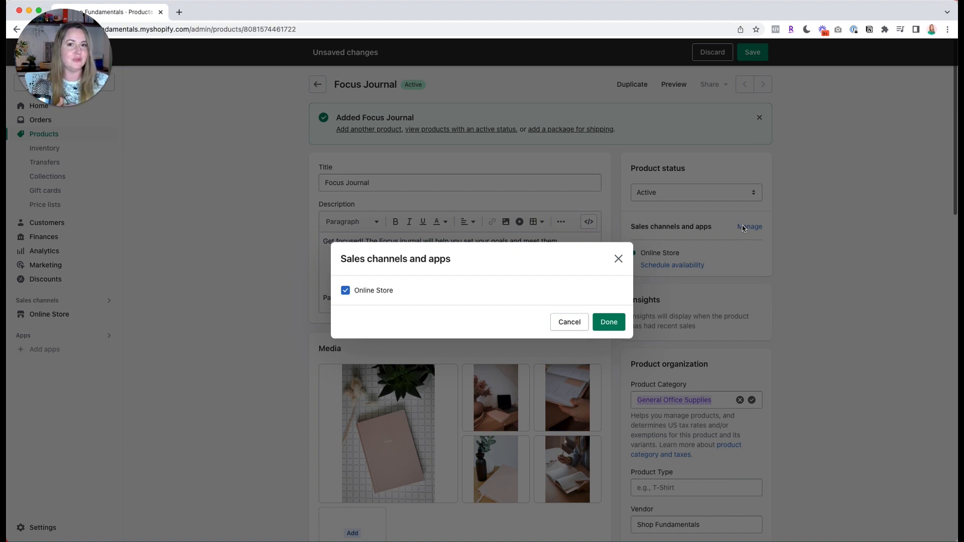
click(617, 257)
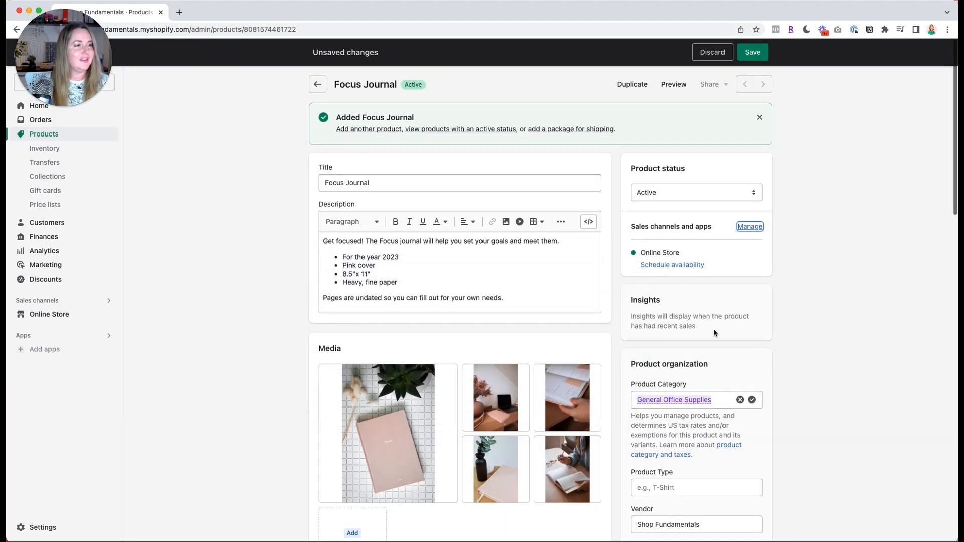
Clear the product category under Product organization and search the categories for "Journal"
scroll(712, 329, down, 3)
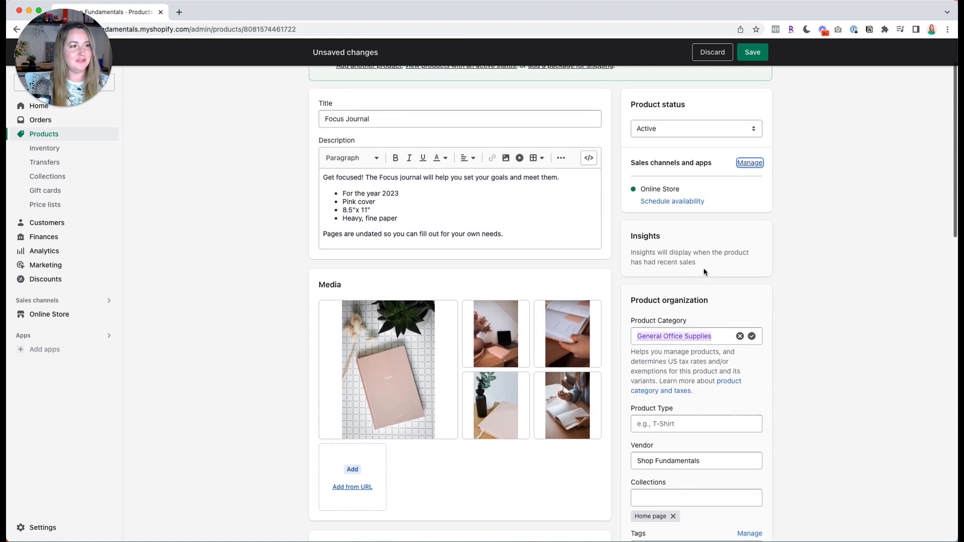
scroll(792, 280, down, 4)
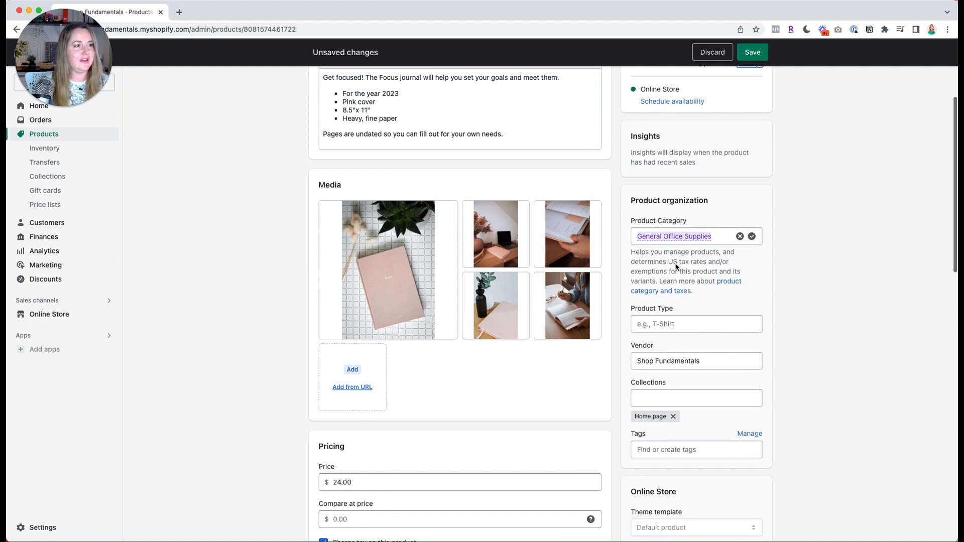
drag(704, 293, 621, 253)
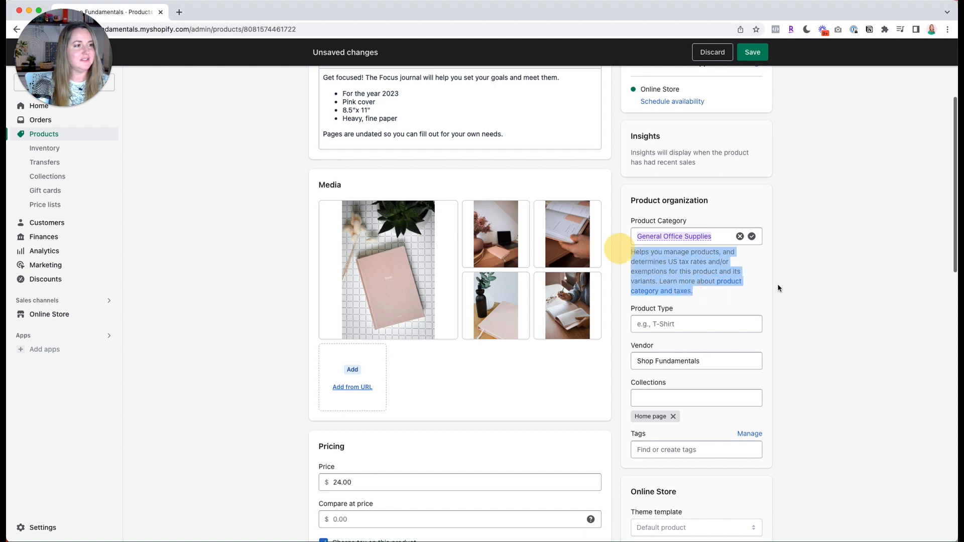
click(808, 282)
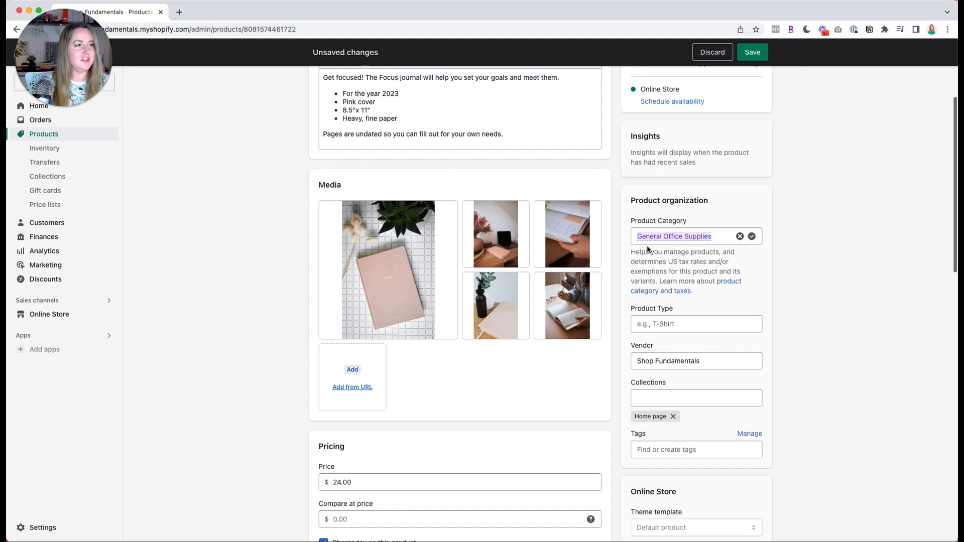
click(740, 236)
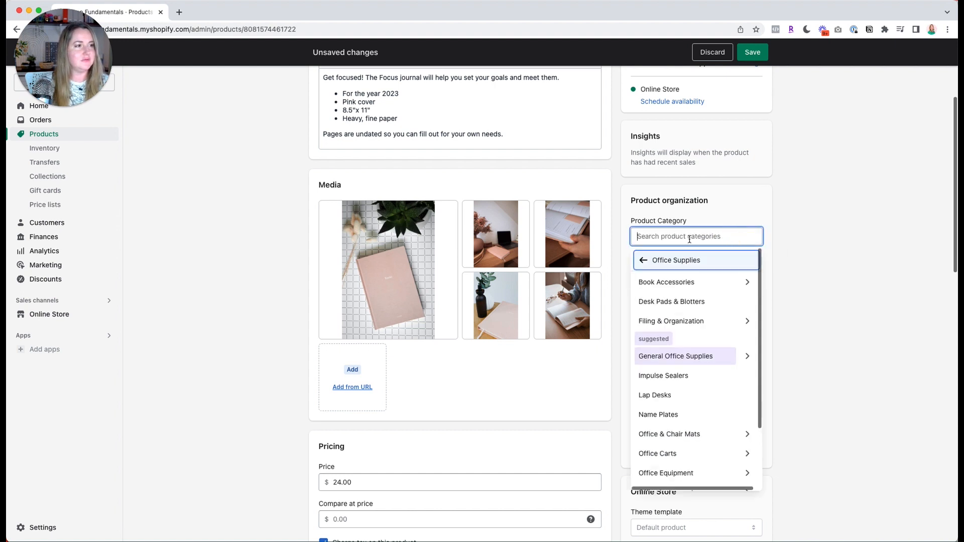
text(J)
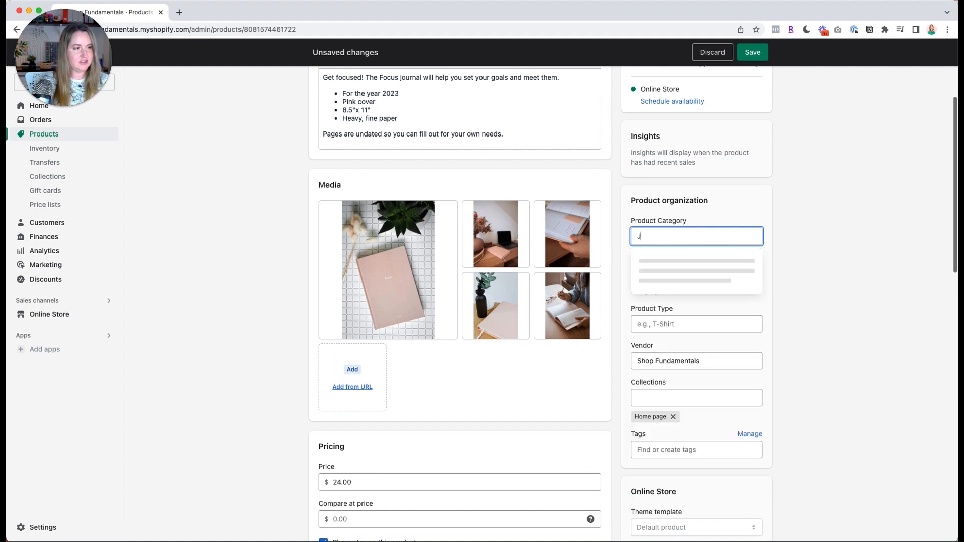
text(ournal)
key(BackSpace)
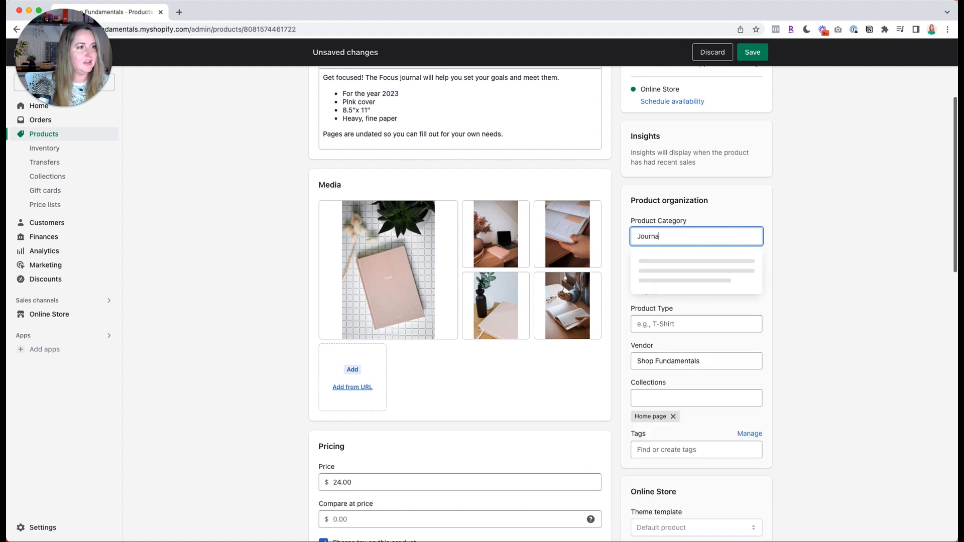
Replace the category search with "Notebook" and set the product category to Notebooks & Notepads
key(BackSpace)
key(BackSpace)
key(BackSpace)
key(BackSpace)
key(BackSpace)
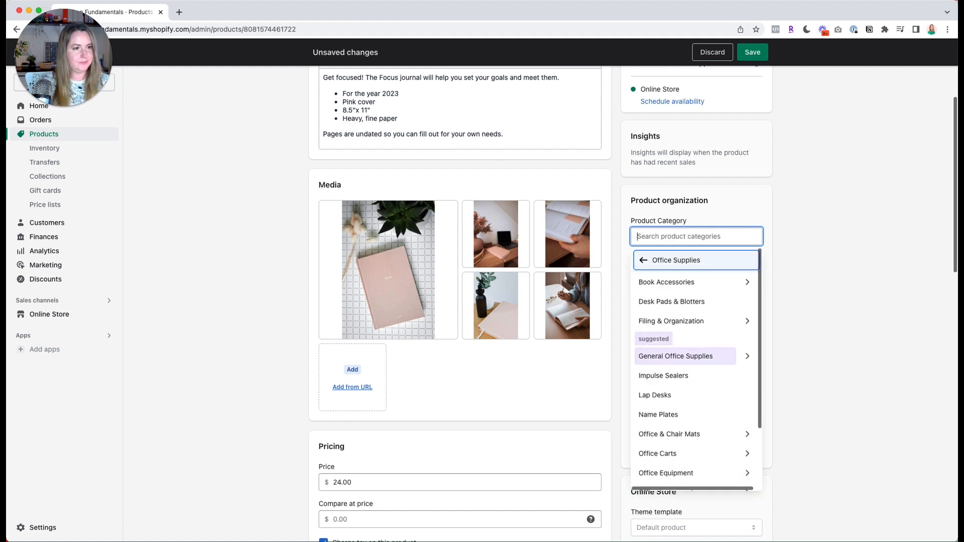
text(Notebook)
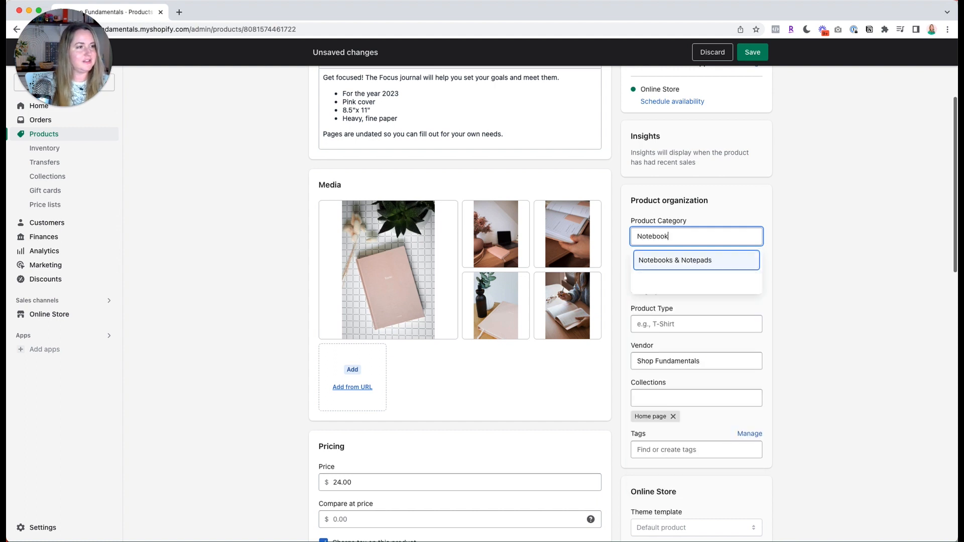
click(692, 264)
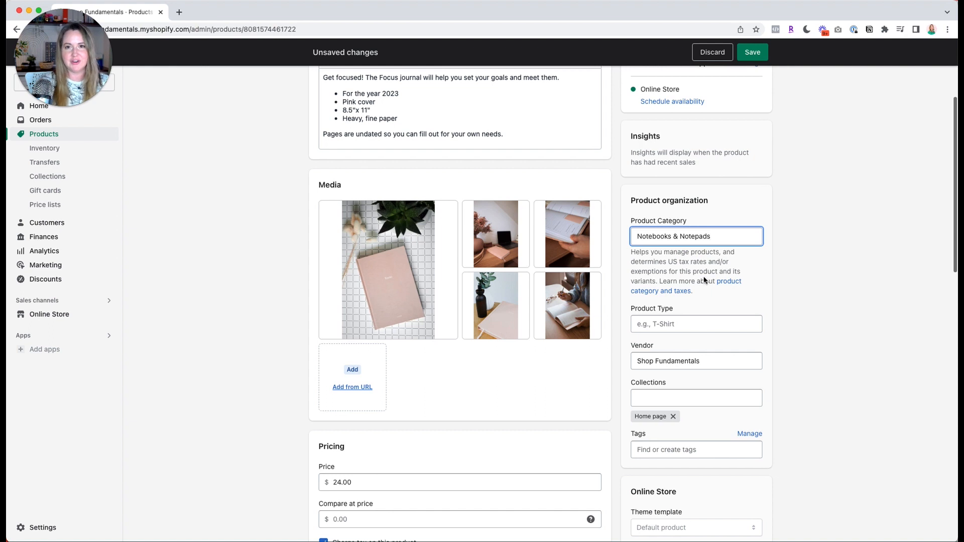
Set the product type to "Journal" and check the vendor entry under Product organization
click(661, 321)
scroll(762, 307, down, 2)
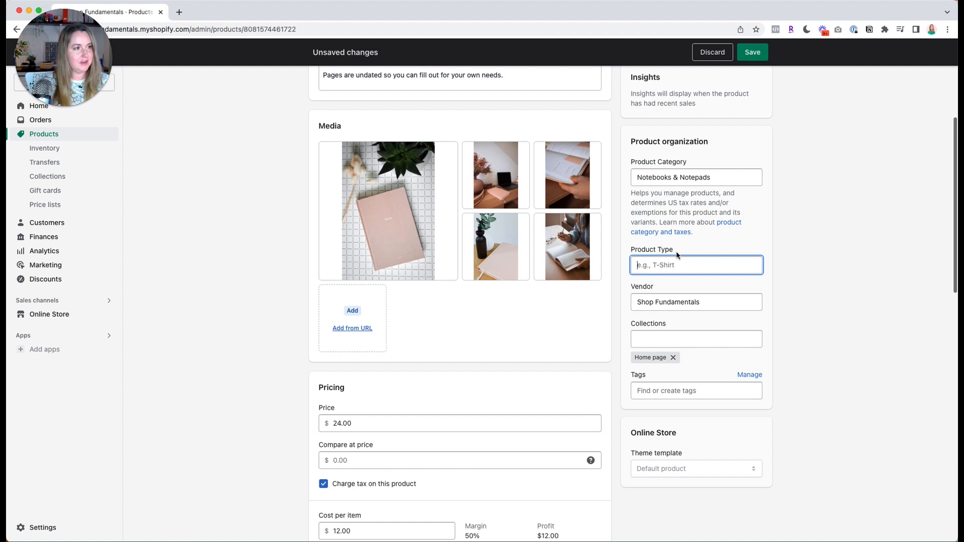
text(Journal)
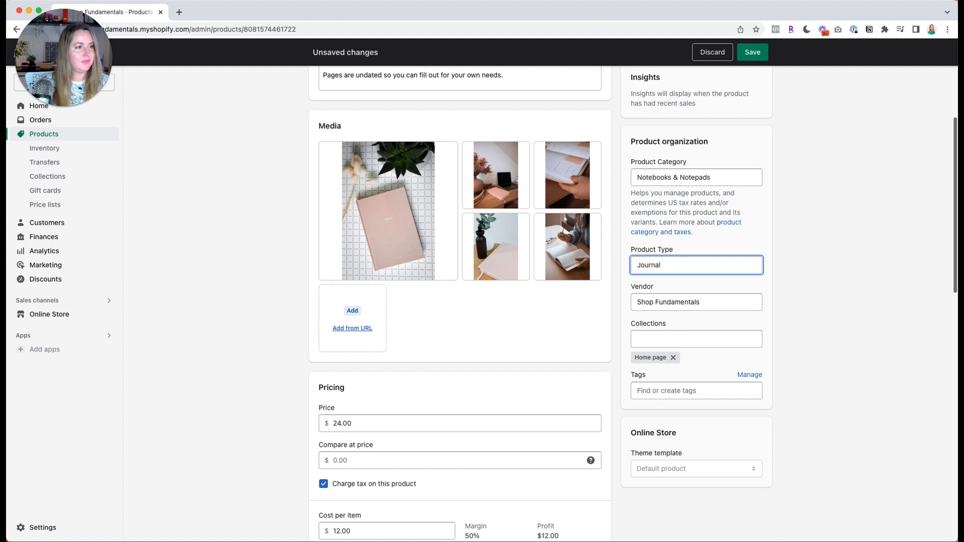
click(668, 304)
click(803, 300)
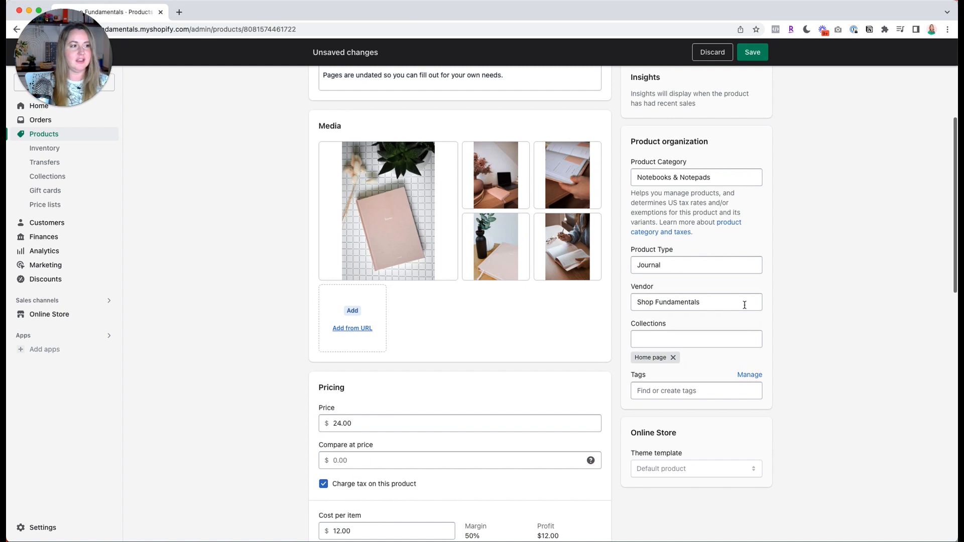
drag(711, 303, 628, 303)
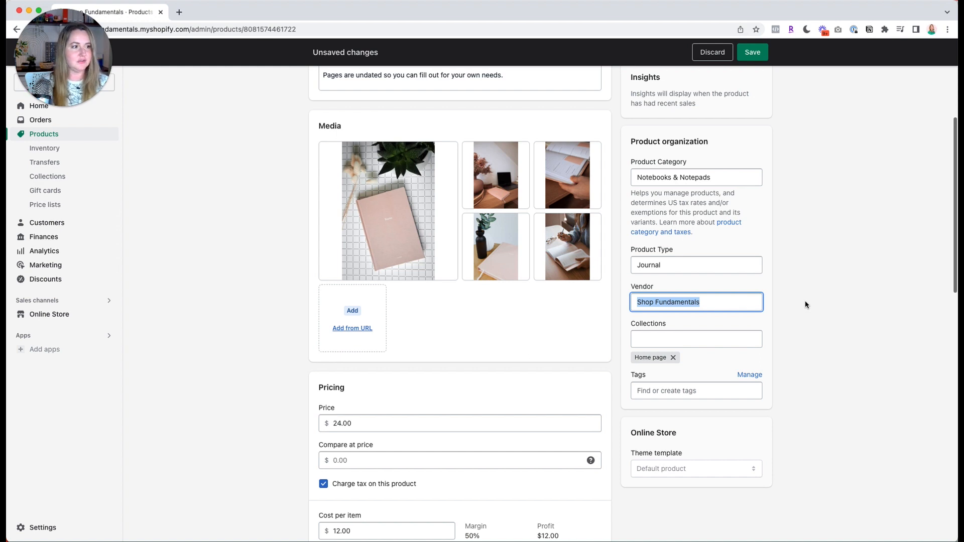
Remove the product from the Home page collection and add the tag "pink"
scroll(790, 351, down, 3)
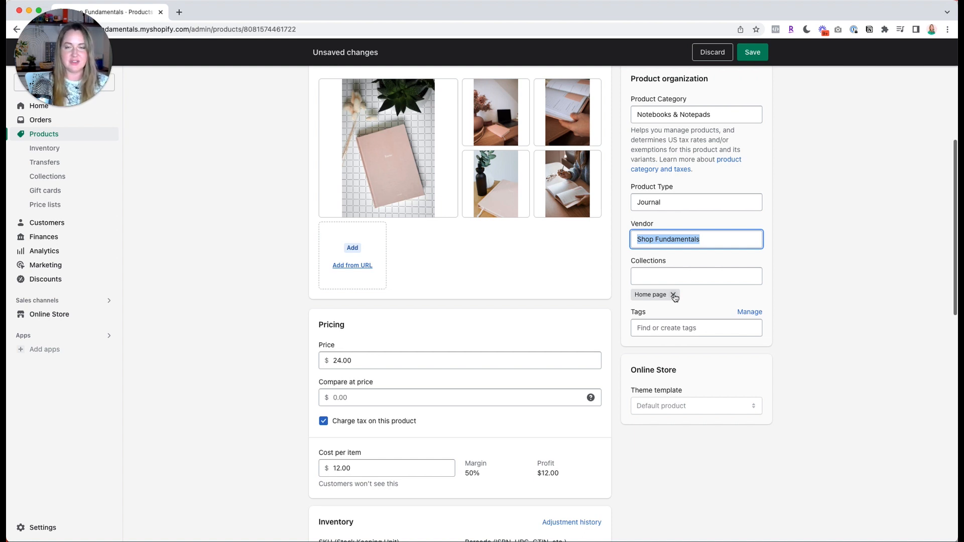
click(673, 296)
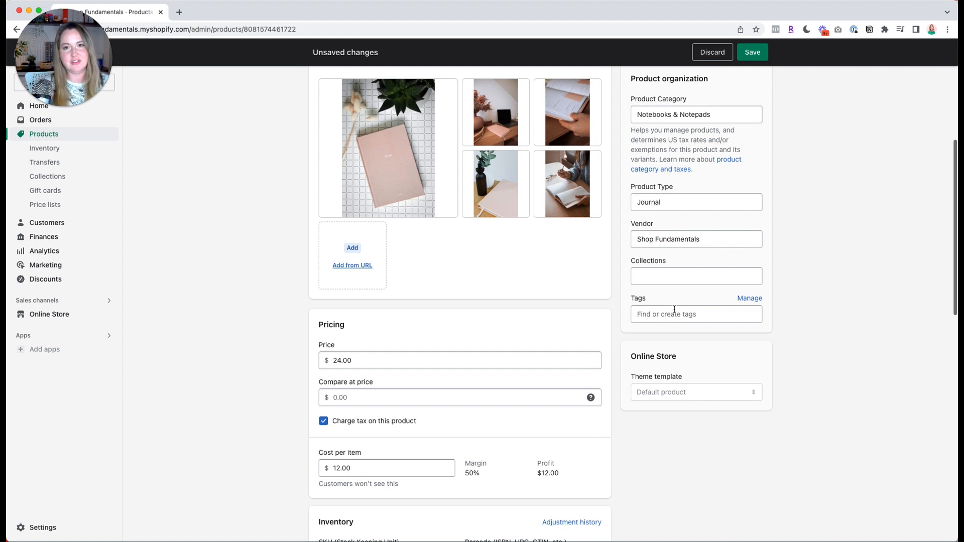
click(673, 313)
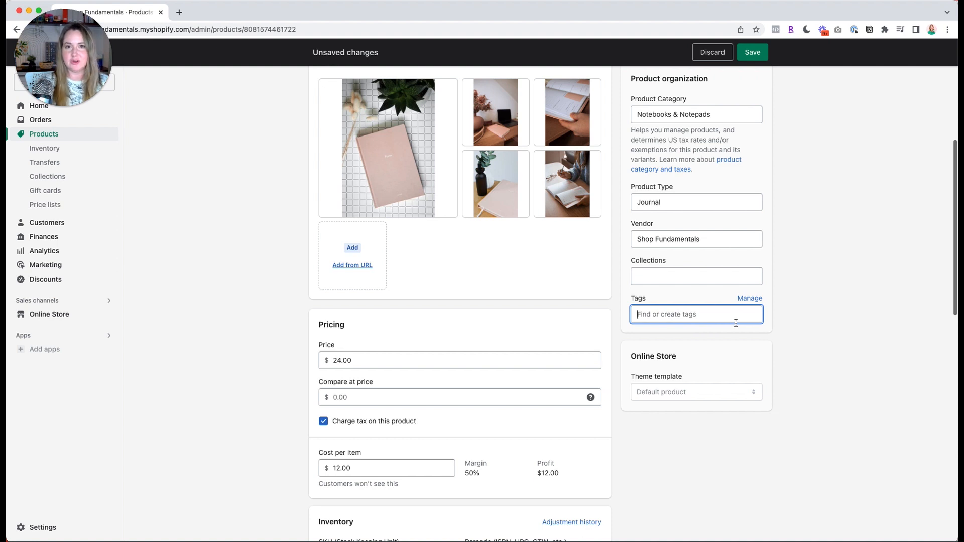
scroll(735, 323, up, 3)
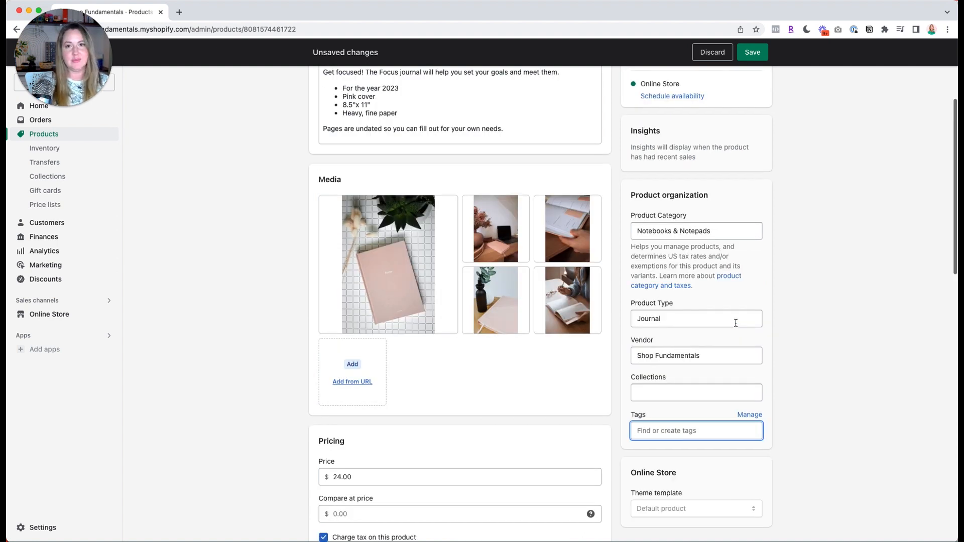
text(pink)
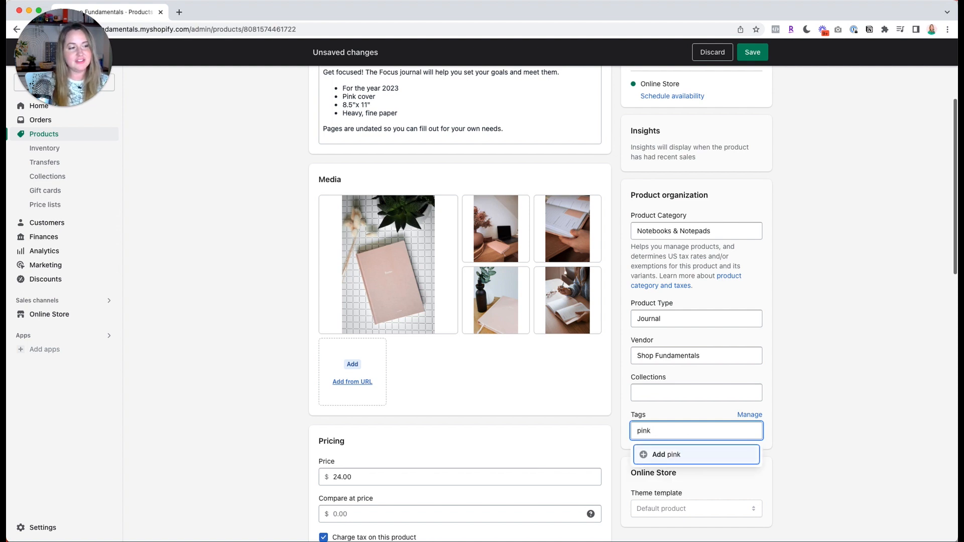
click(671, 454)
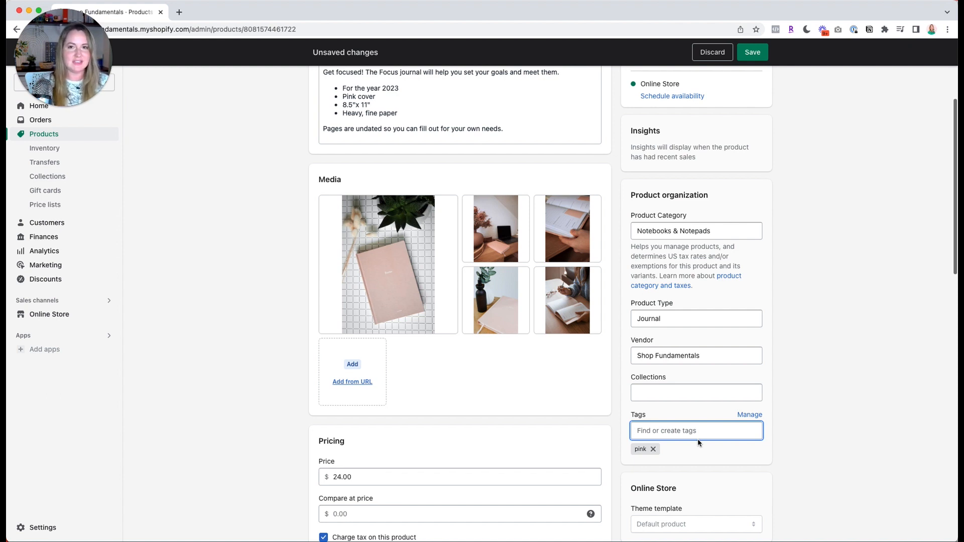
Check the theme template setting and save the product
scroll(774, 430, down, 4)
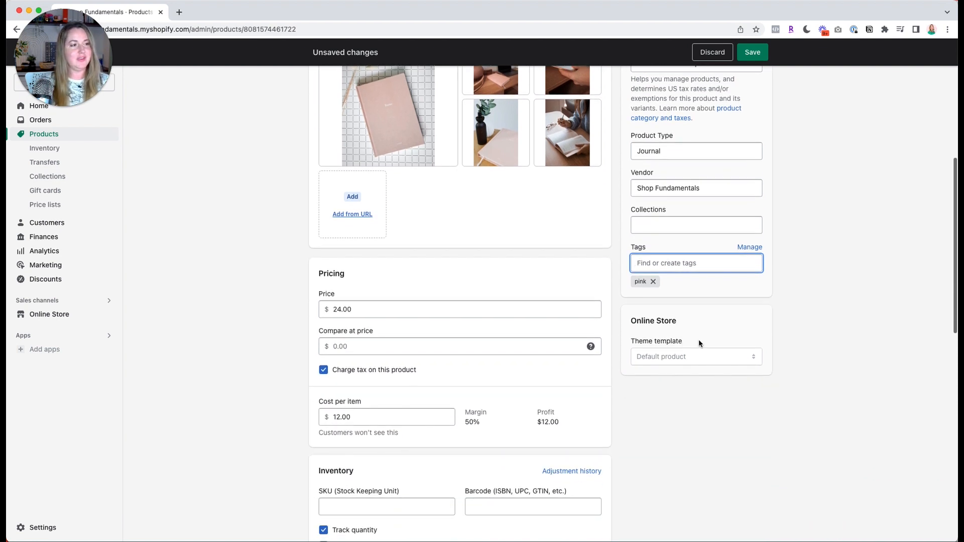
click(699, 342)
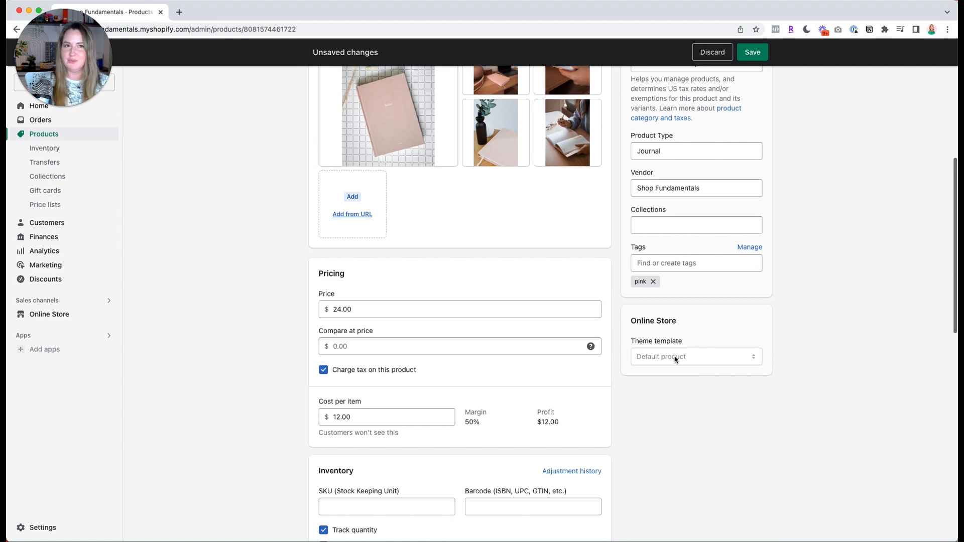
scroll(675, 359, up, 8)
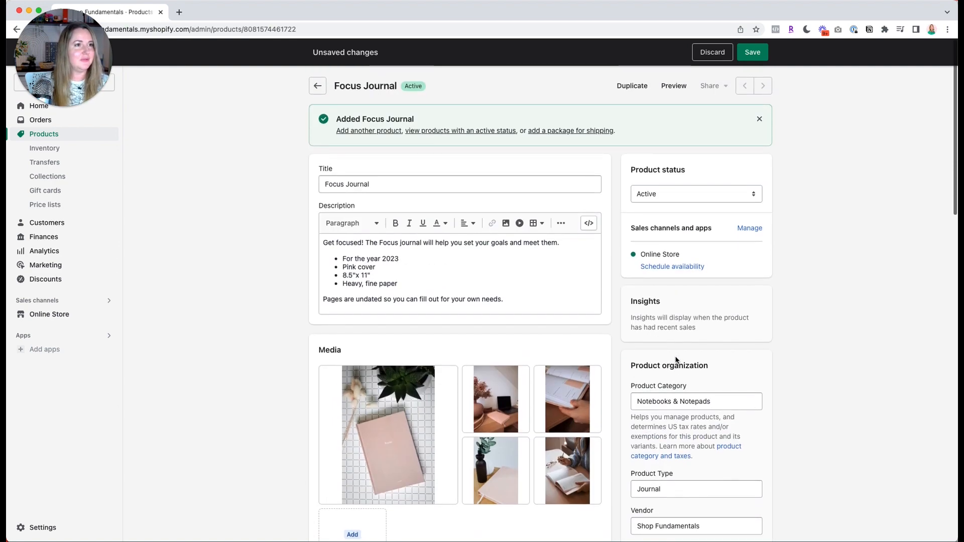
click(752, 53)
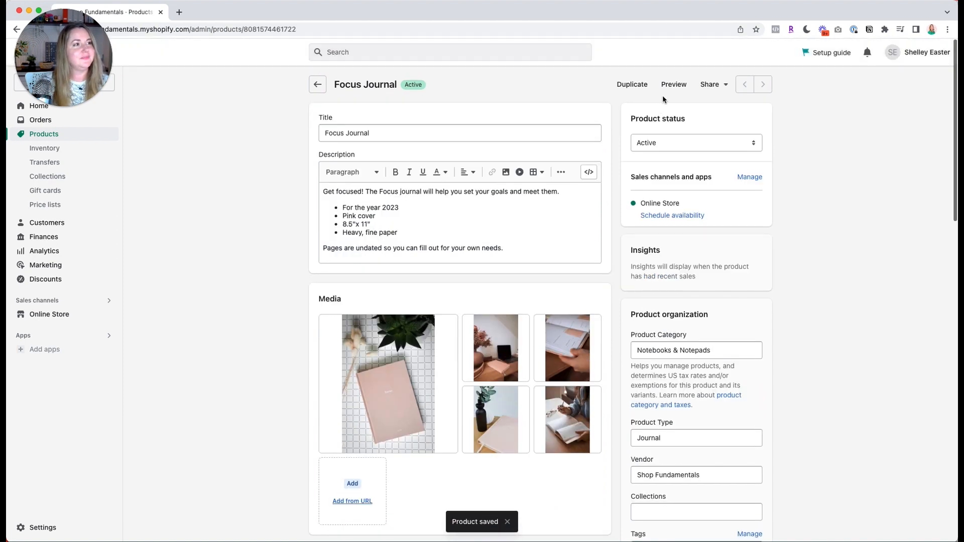
Preview the Focus Journal in the online store and look through its product page
click(673, 84)
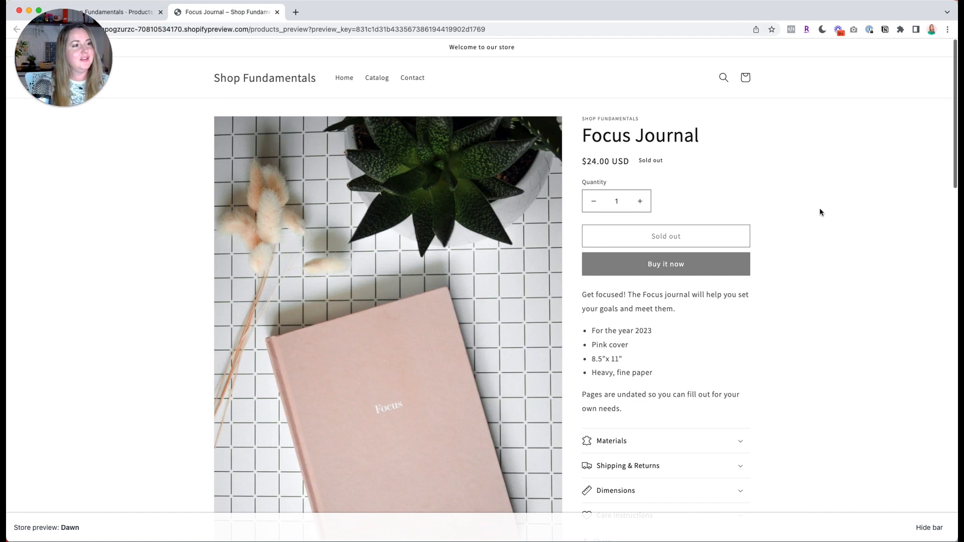
scroll(680, 158, down, 3)
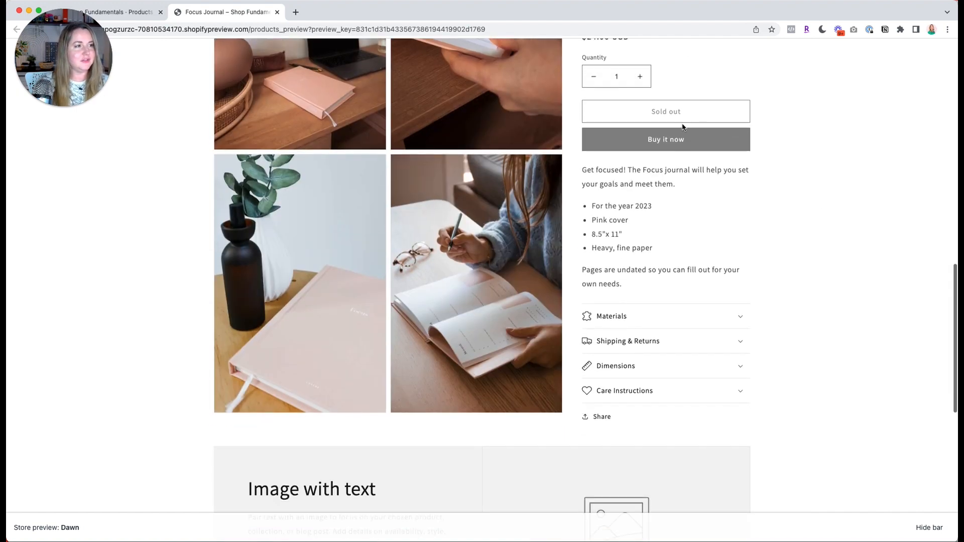
scroll(751, 206, up, 6)
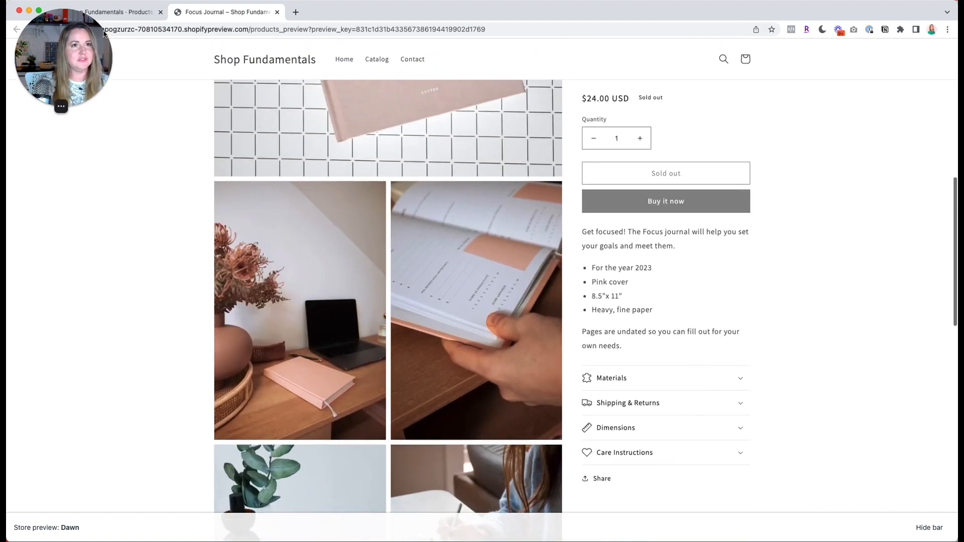
Return to the Focus Journal admin page and view its inventory settings and available quantity
click(113, 12)
scroll(272, 195, down, 4)
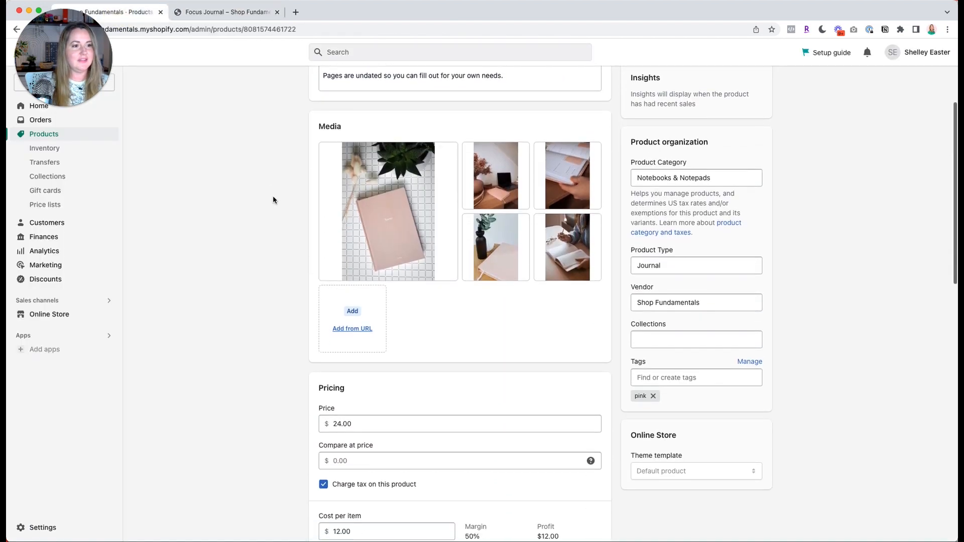
scroll(273, 198, down, 8)
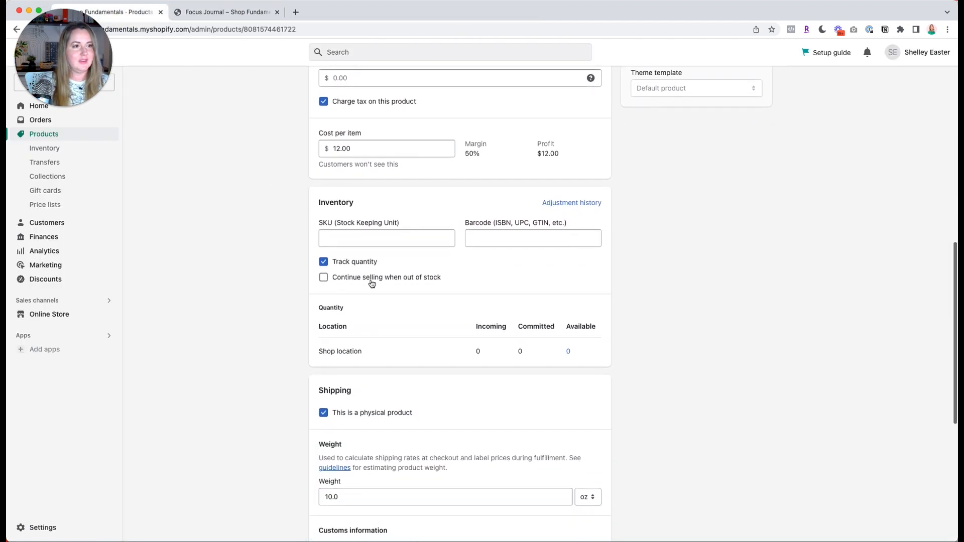
scroll(296, 351, down, 1)
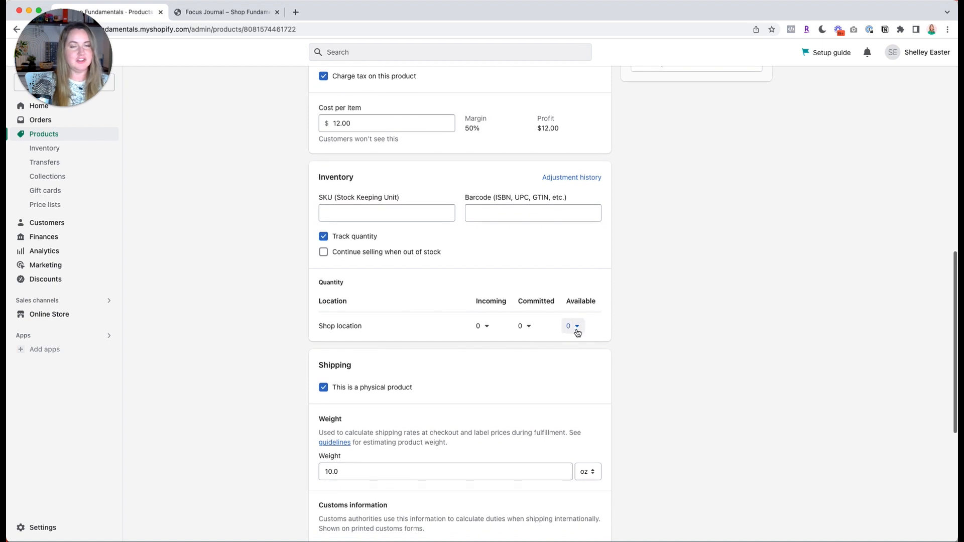
Enable continued selling when out of stock for the product and save the change
click(575, 328)
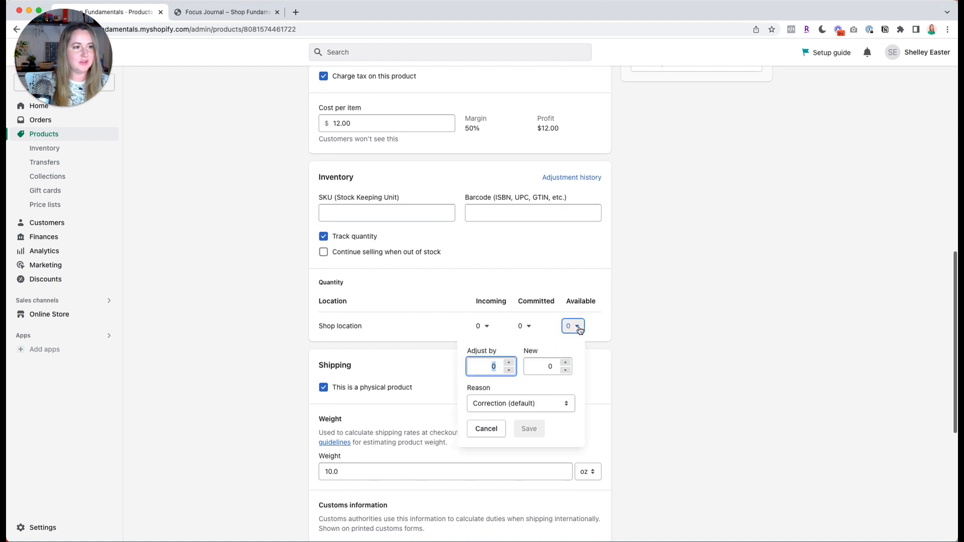
click(294, 295)
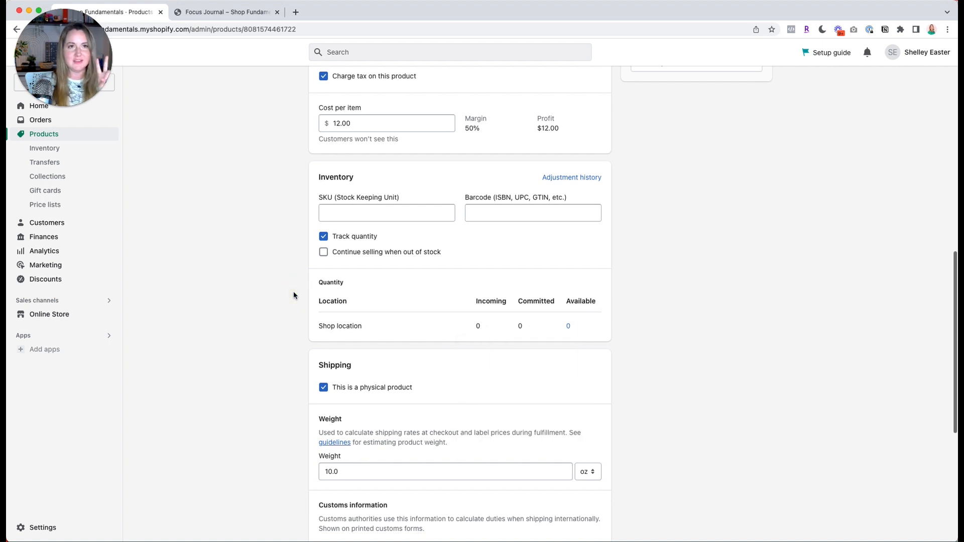
click(323, 253)
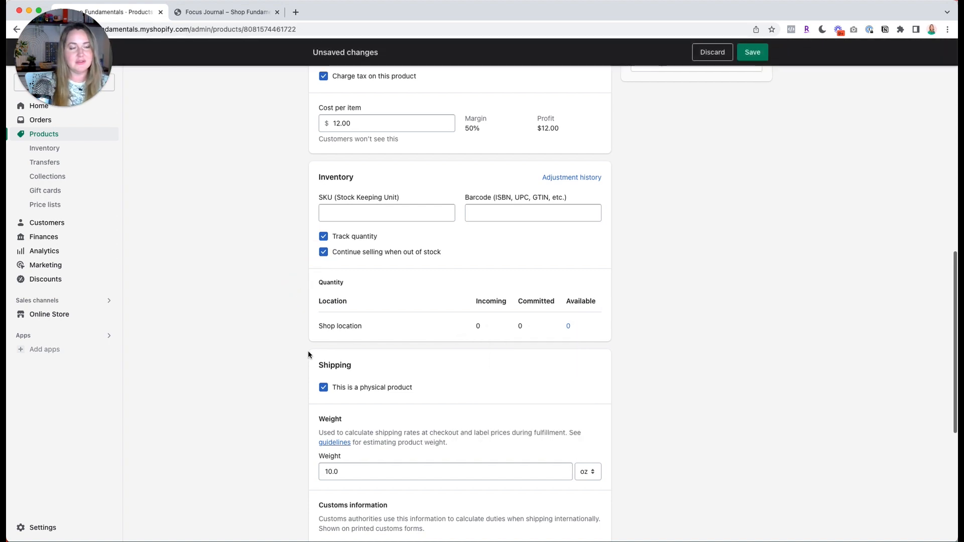
click(753, 53)
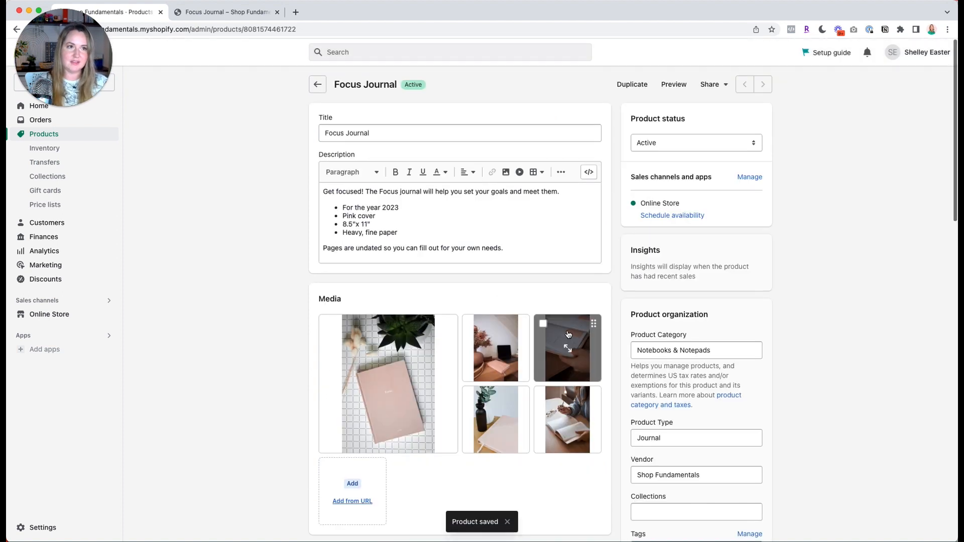
Adjust the available quantity at the Shop location by 20 and save the adjustment
scroll(630, 333, down, 5)
scroll(631, 333, down, 6)
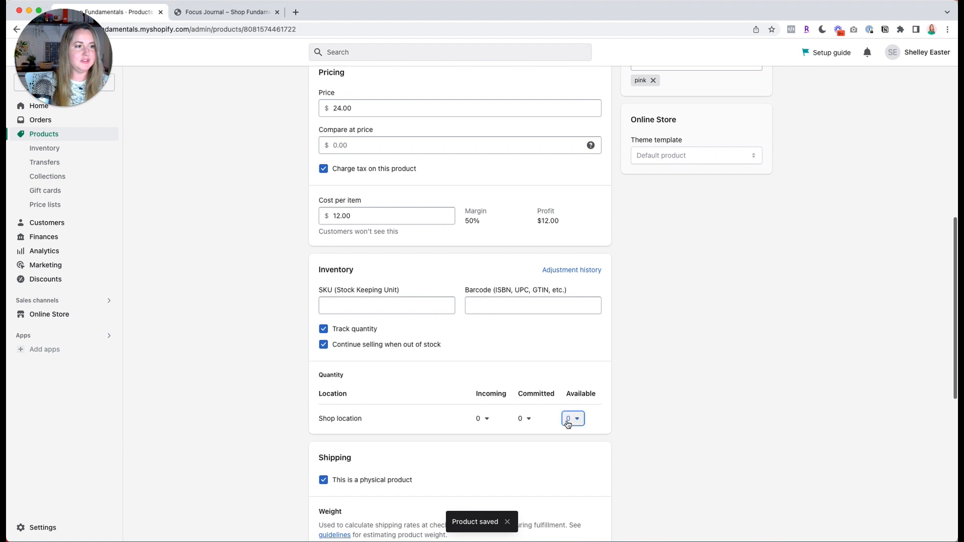
click(569, 418)
text(20)
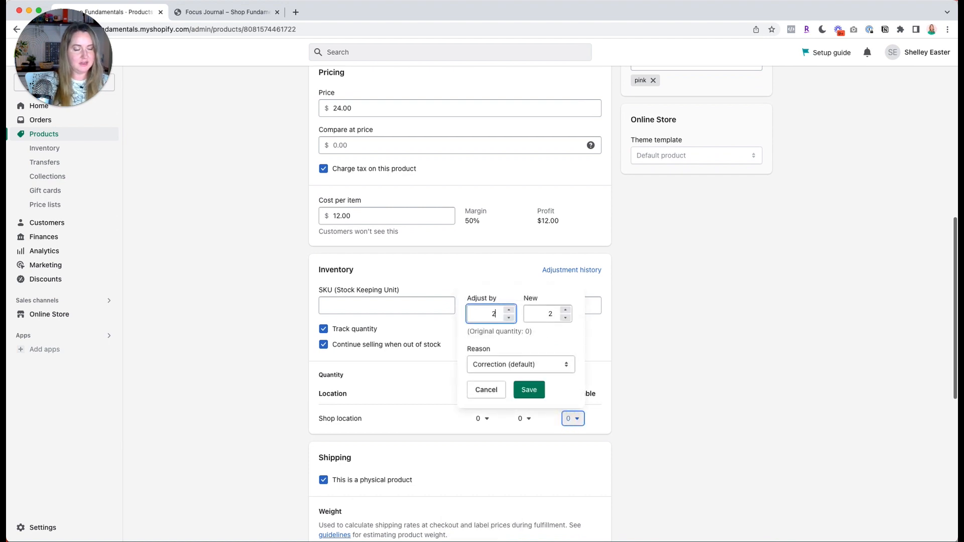
click(527, 392)
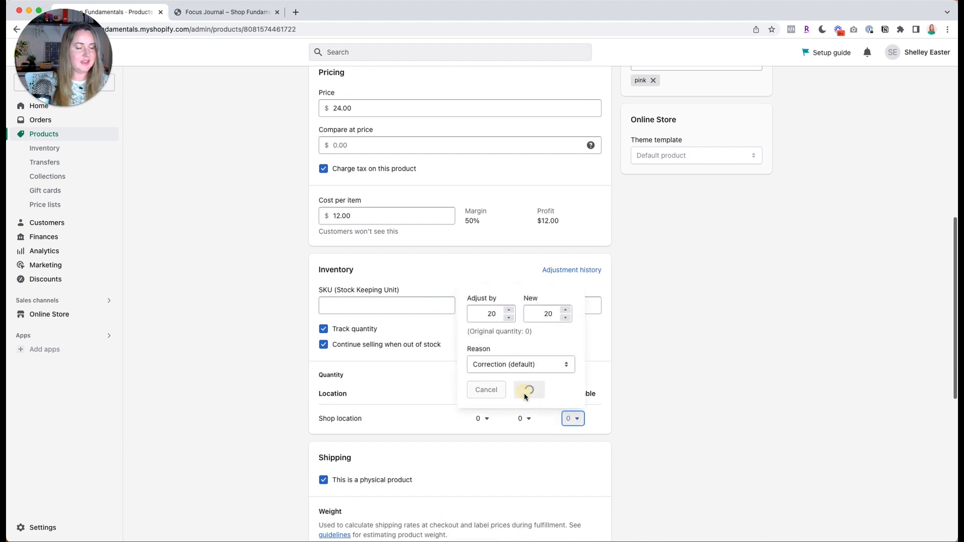
Turn off continued selling when out of stock and save the product
click(323, 351)
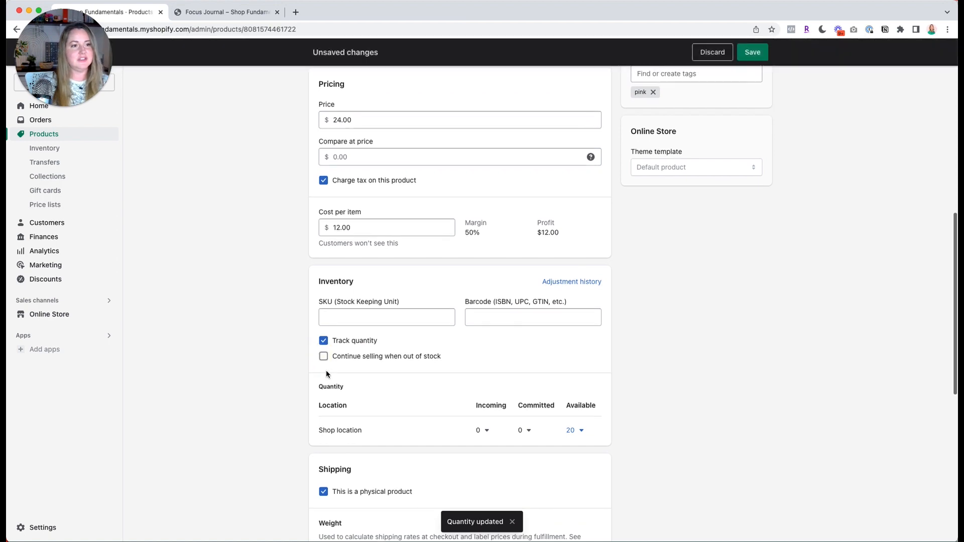
click(752, 53)
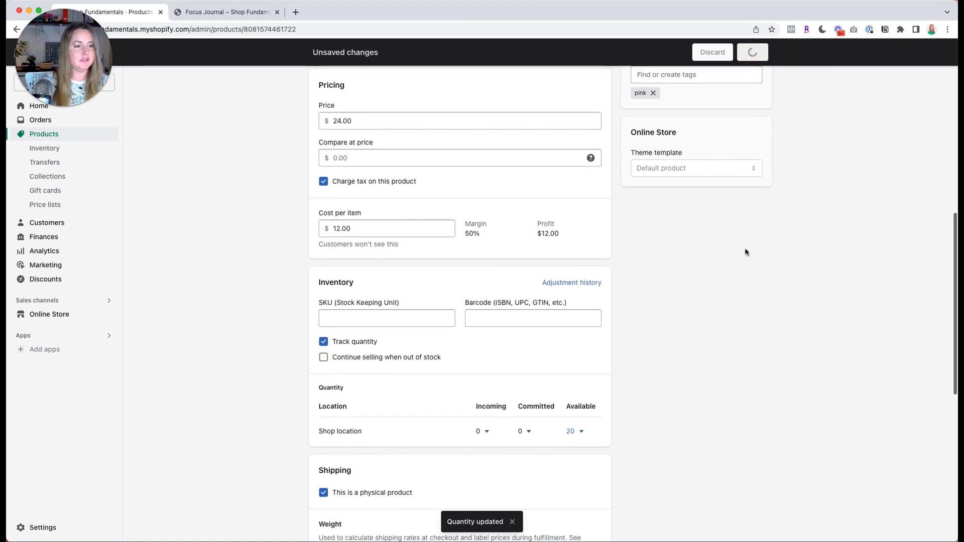
Switch back to the storefront preview and reload it to check the Focus Journal's availability
click(251, 11)
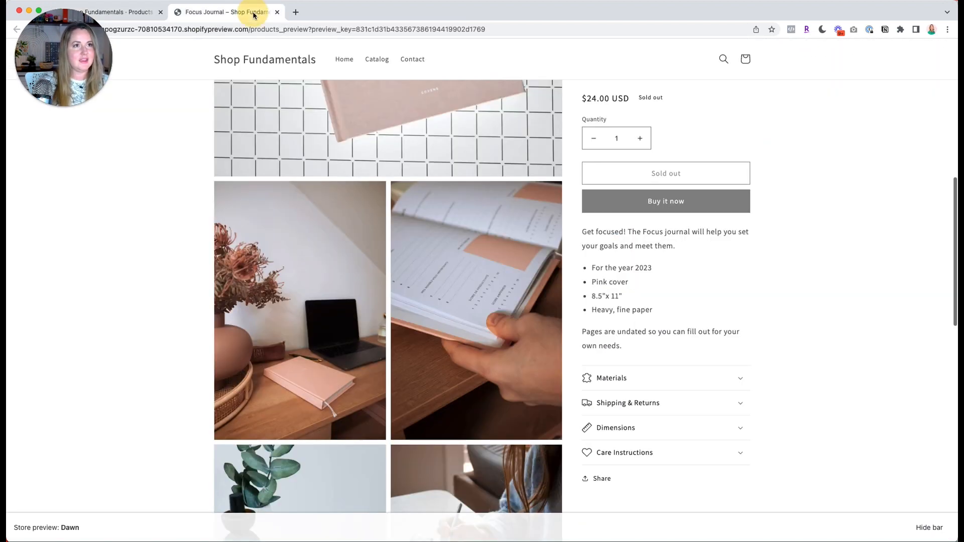
scroll(152, 262, up, 1)
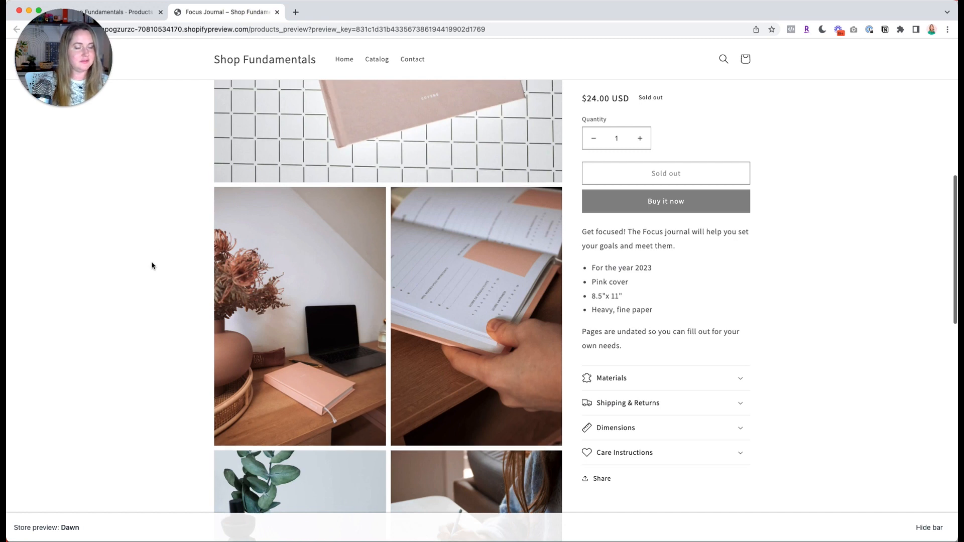
key(super+r)
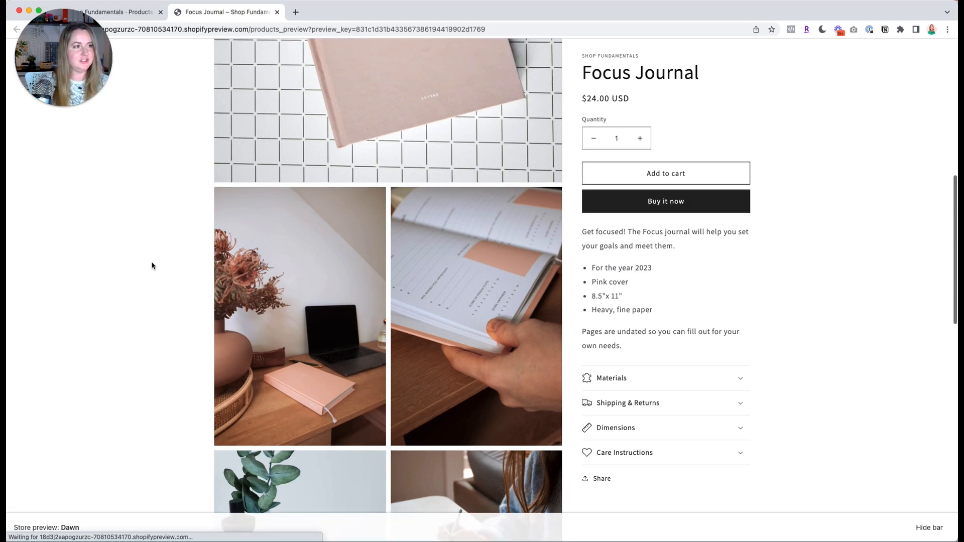